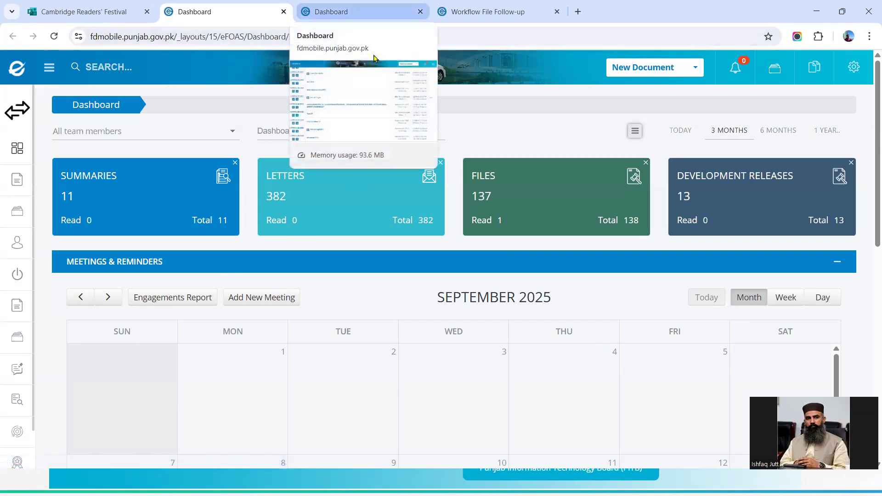
- Look through the list of new letters on the second open Dashboard page
{"action": "left_click", "coordinate": [375, 12]}
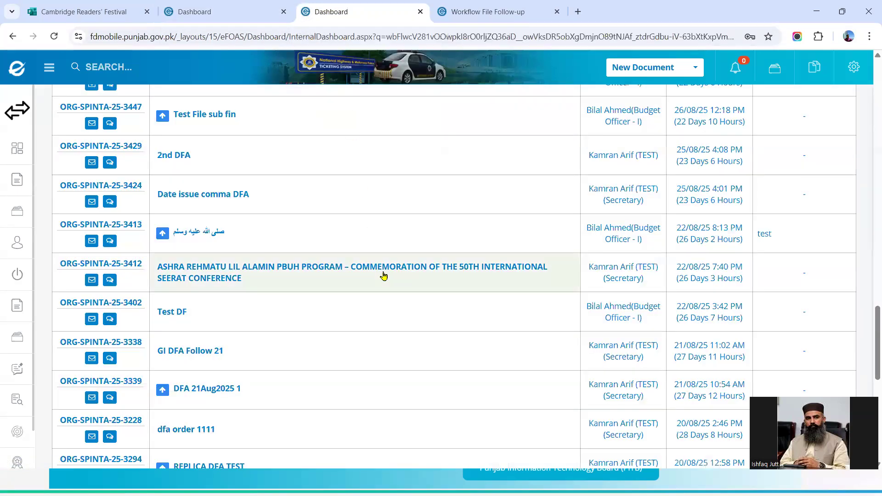
{"action": "scroll", "coordinate": [384, 276], "scroll_direction": "up", "scroll_amount": 12}
{"action": "scroll", "coordinate": [385, 275], "scroll_direction": "down", "scroll_amount": 12}
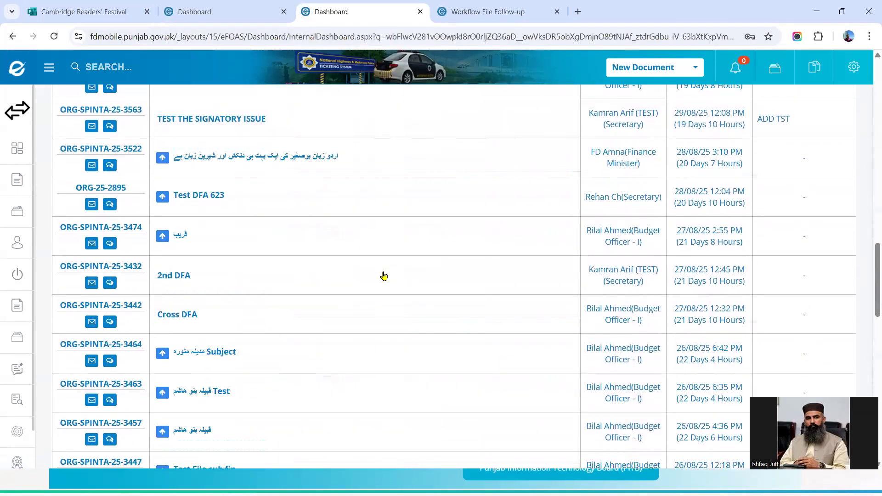
{"action": "scroll", "coordinate": [384, 275], "scroll_direction": "up", "scroll_amount": 20}
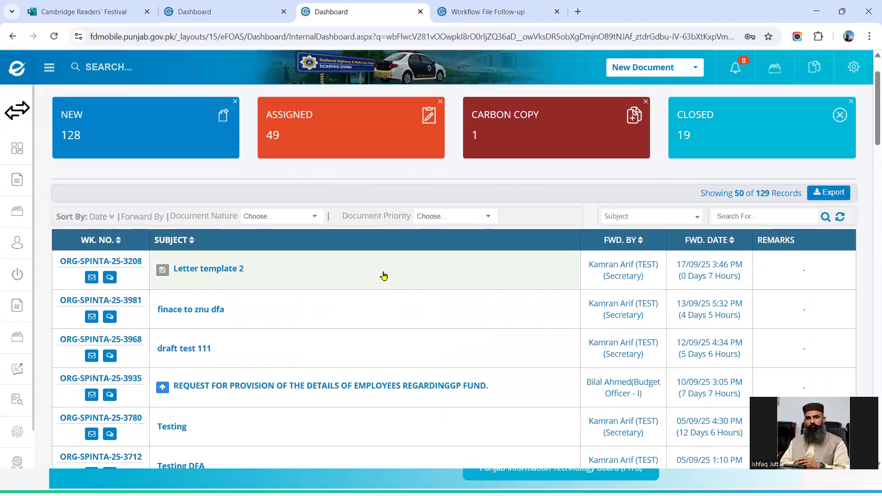
{"action": "scroll", "coordinate": [384, 276], "scroll_direction": "down", "scroll_amount": 13}
{"action": "scroll", "coordinate": [384, 276], "scroll_direction": "down", "scroll_amount": 16}
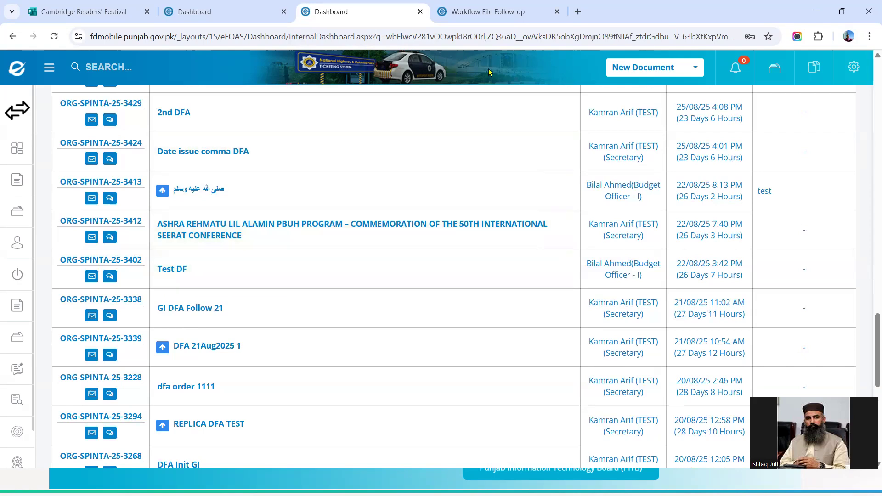
- Go to the open Workflow File Follow-up and read through the note sheet from its heading to the signature
{"action": "left_click", "coordinate": [489, 13]}
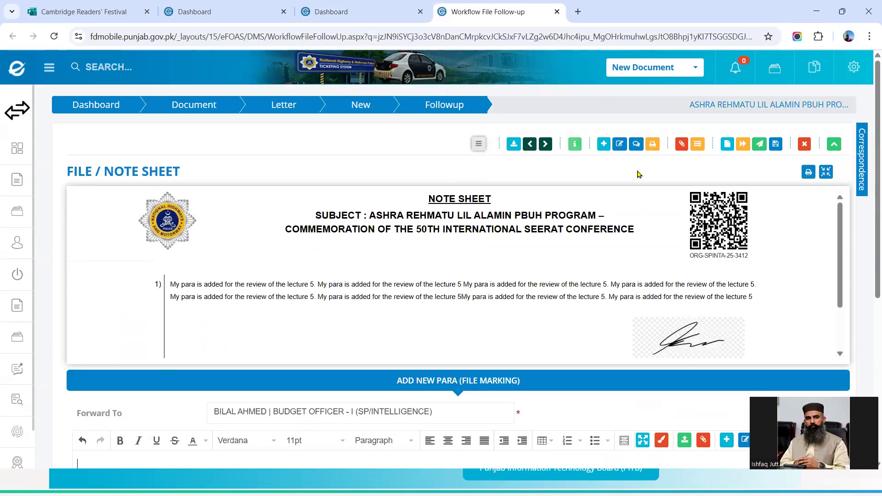
{"action": "scroll", "coordinate": [796, 275], "scroll_direction": "down", "scroll_amount": 1}
{"action": "scroll", "coordinate": [796, 274], "scroll_direction": "up", "scroll_amount": 1}
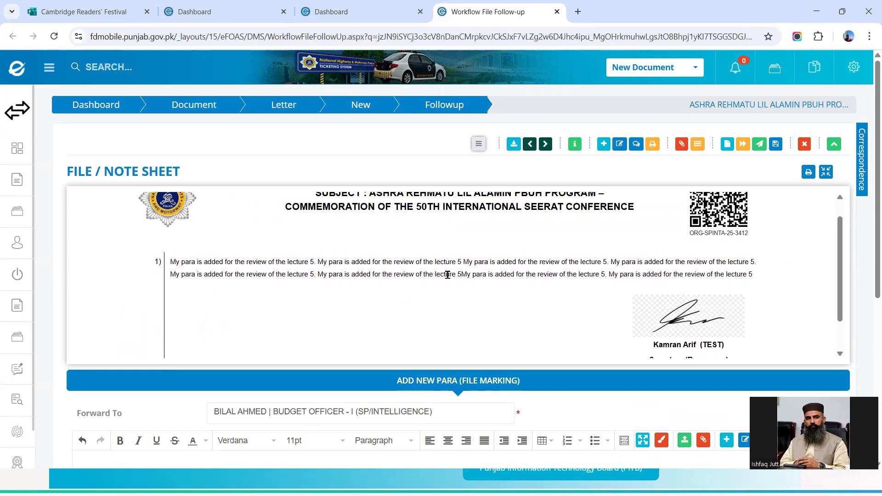
{"action": "scroll", "coordinate": [448, 275], "scroll_direction": "down", "scroll_amount": 1}
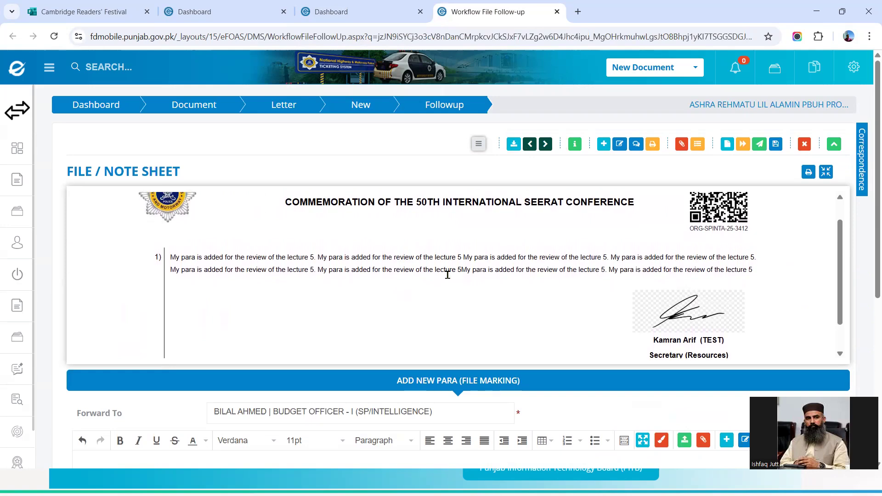
{"action": "scroll", "coordinate": [448, 275], "scroll_direction": "up", "scroll_amount": 1}
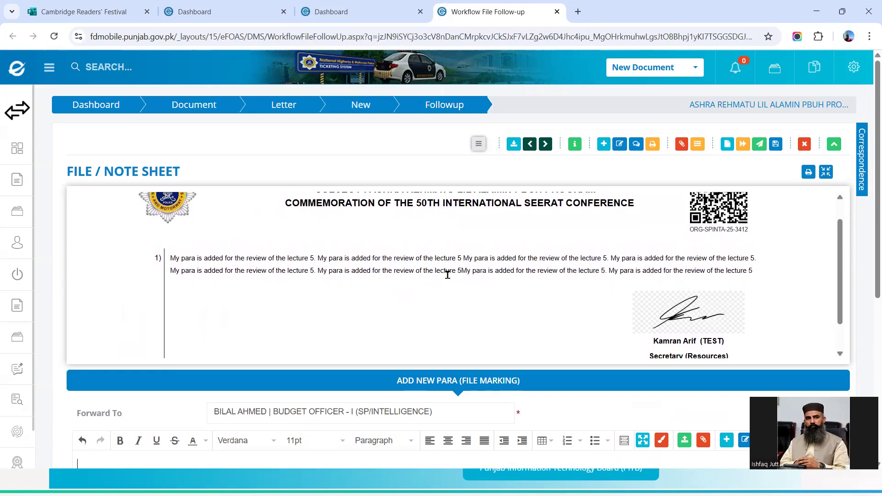
{"action": "scroll", "coordinate": [447, 275], "scroll_direction": "down", "scroll_amount": 3}
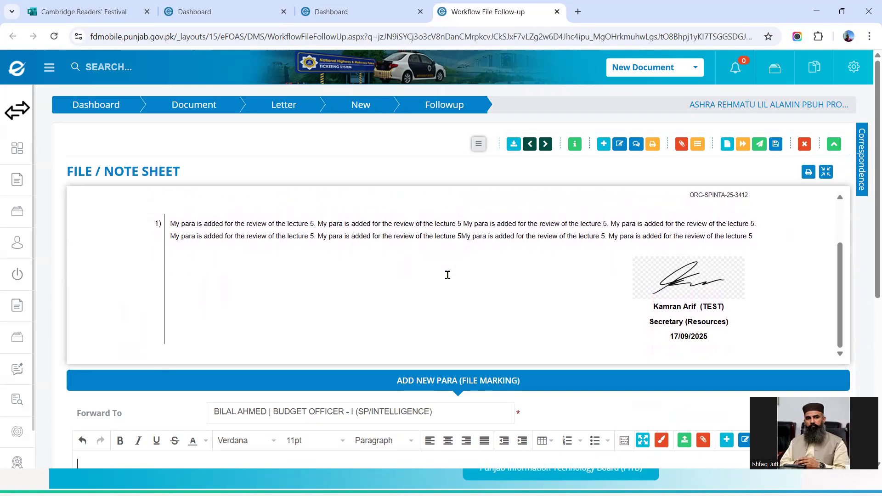
{"action": "scroll", "coordinate": [448, 275], "scroll_direction": "up", "scroll_amount": 5}
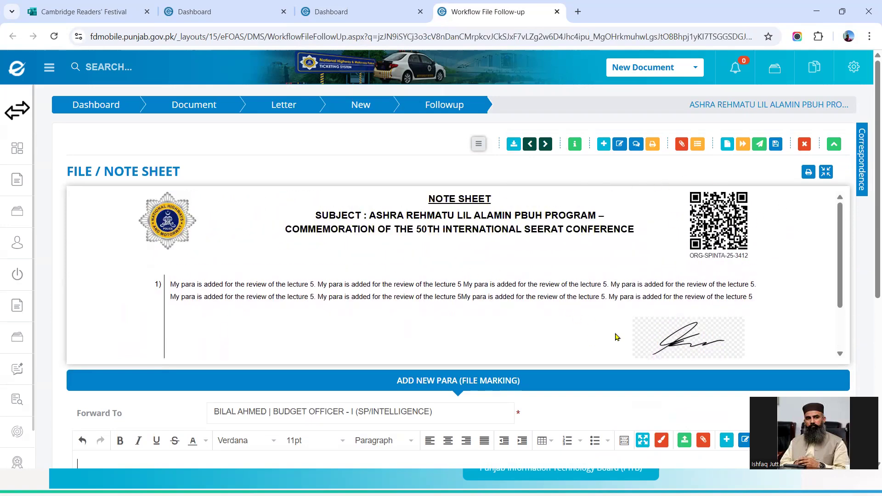
- Shrink the text editor of the Add New Para (File Marking) section to its compact height and expand it again
{"action": "left_click", "coordinate": [611, 384]}
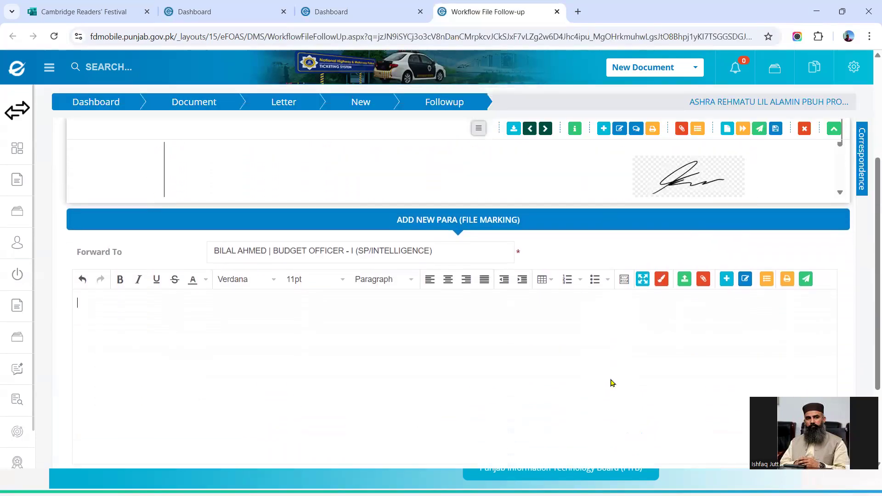
{"action": "scroll", "coordinate": [455, 320], "scroll_direction": "down", "scroll_amount": 2}
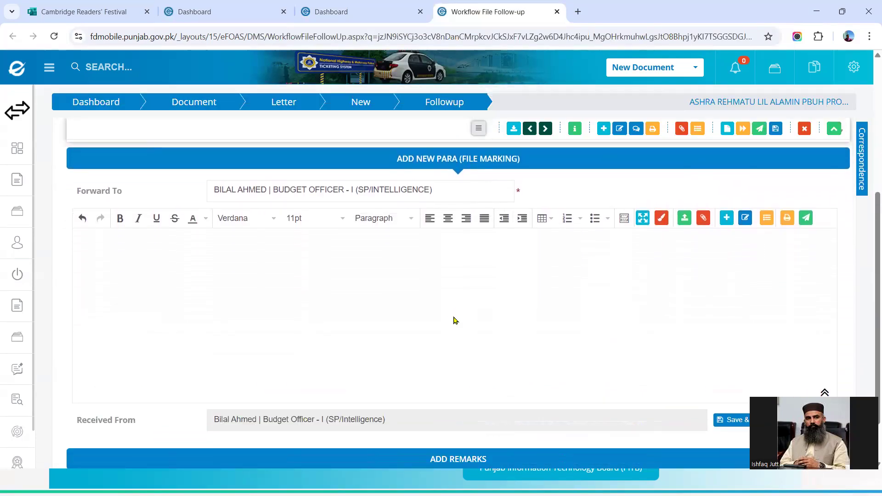
{"action": "scroll", "coordinate": [455, 321], "scroll_direction": "up", "scroll_amount": 2}
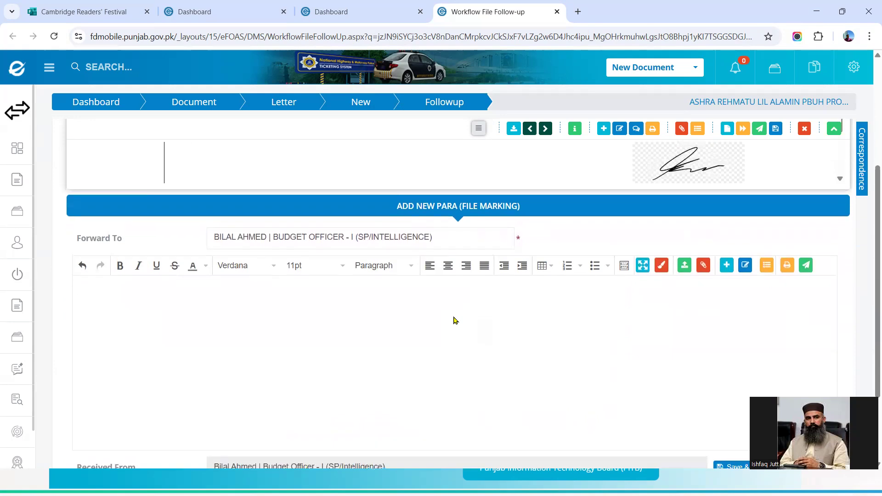
{"action": "scroll", "coordinate": [455, 320], "scroll_direction": "down", "scroll_amount": 2}
{"action": "left_click", "coordinate": [455, 321]}
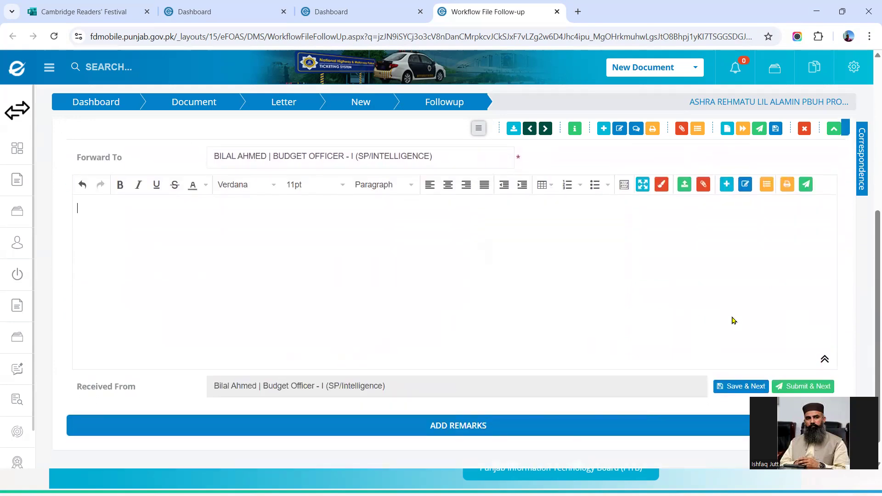
{"action": "left_click", "coordinate": [823, 360]}
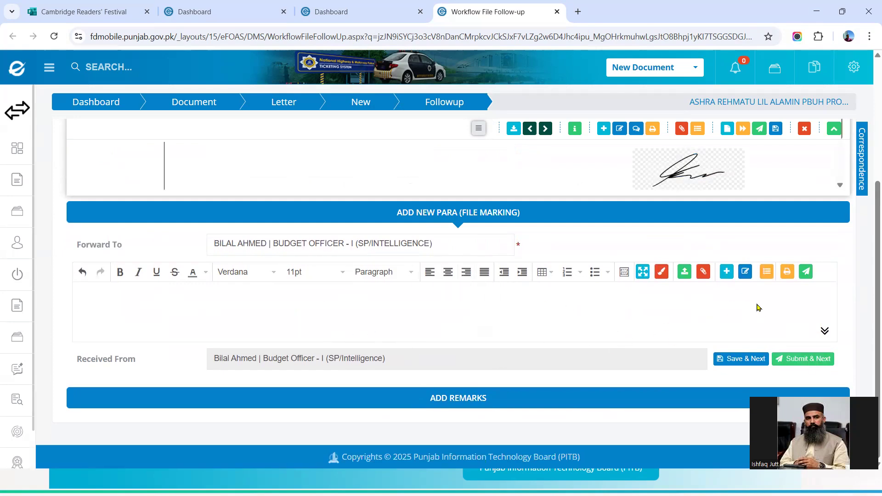
{"action": "left_click", "coordinate": [825, 332]}
{"action": "scroll", "coordinate": [516, 331], "scroll_direction": "up", "scroll_amount": 2}
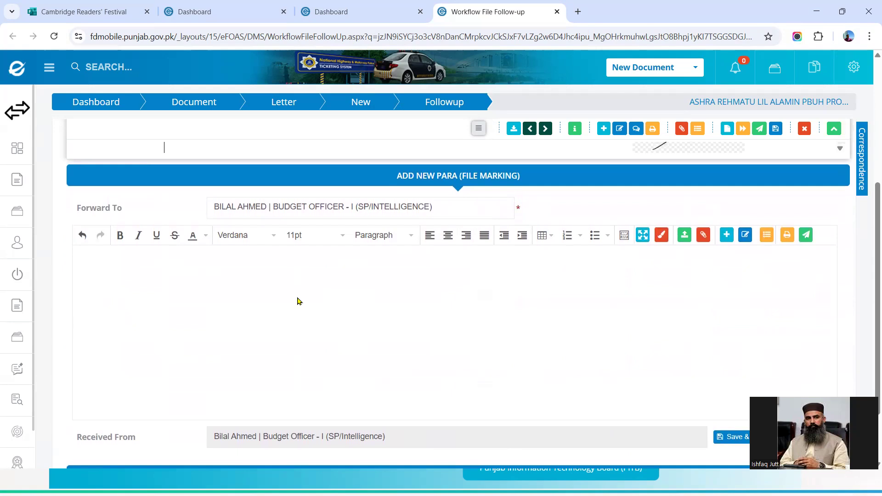
- Fill the new para with repetitions of the sentence "My para is added for the review of the lecture 5."
{"action": "right_click", "coordinate": [297, 300]}
{"action": "left_click", "coordinate": [181, 292]}
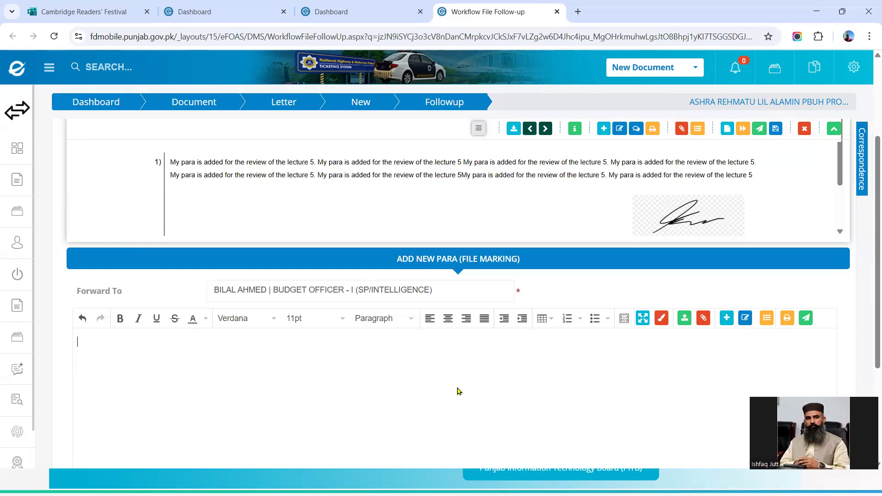
{"action": "type", "text": "My"}
{"action": "key", "text": "BackSpace"}
{"action": "key", "text": "BackSpace"}
{"action": "key", "text": "BackSpace"}
{"action": "type", "text": "My para is added for the review of the lecture 5. My para is added for the review of the lecture 5 My para is added for the review of the lecture 5. My para is added for the review of the lecture 5. My para is added for the review of the lecture 5. My para is added for the review of the lecture 5My para is added for the review of the lecture 5. My para is added for the review of the lecture 5"}
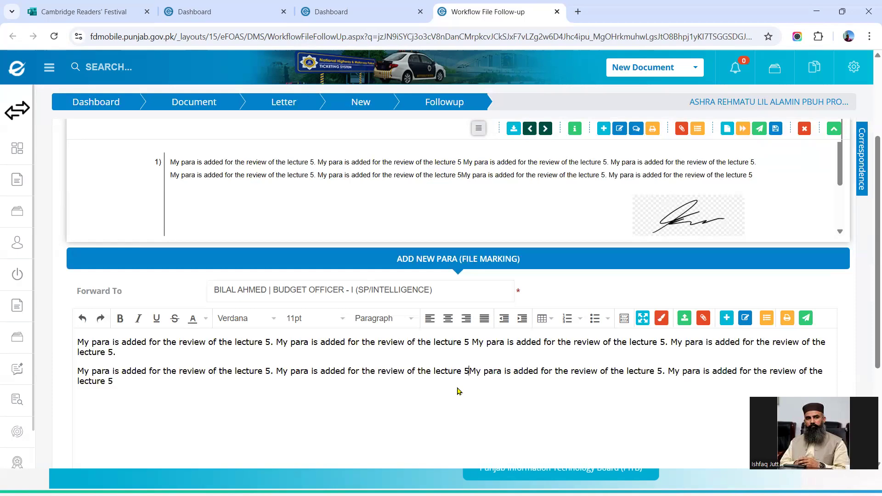
- Undo the latest text entries in the new para back to its first sentence
{"action": "key", "text": "ctrl+z"}
{"action": "key", "text": "ctrl+z"}
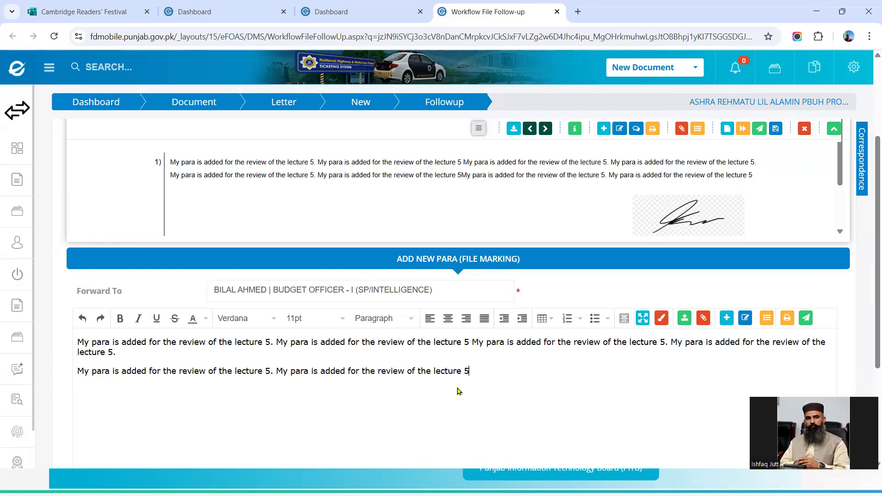
{"action": "key", "text": "ctrl+z"}
{"action": "key", "text": "ctrl+z"}
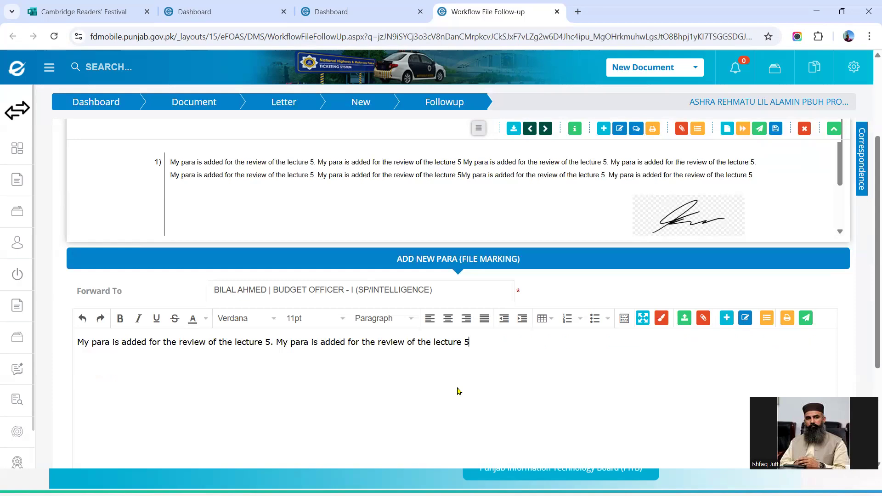
{"action": "key", "text": "ctrl+z"}
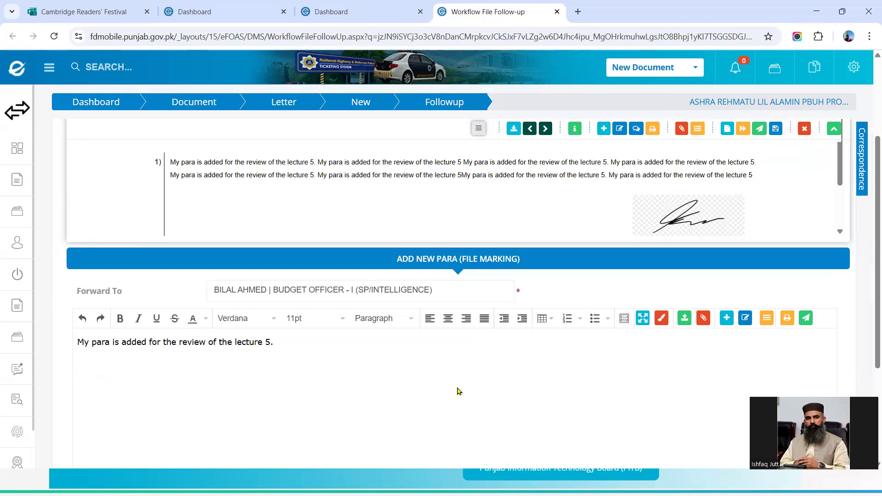
- Redo the undone text entries in the new para
{"action": "key", "text": "ctrl+y"}
{"action": "key", "text": "ctrl+y"}
{"action": "key", "text": "ctrl+y"}
{"action": "key", "text": "ctrl+y"}
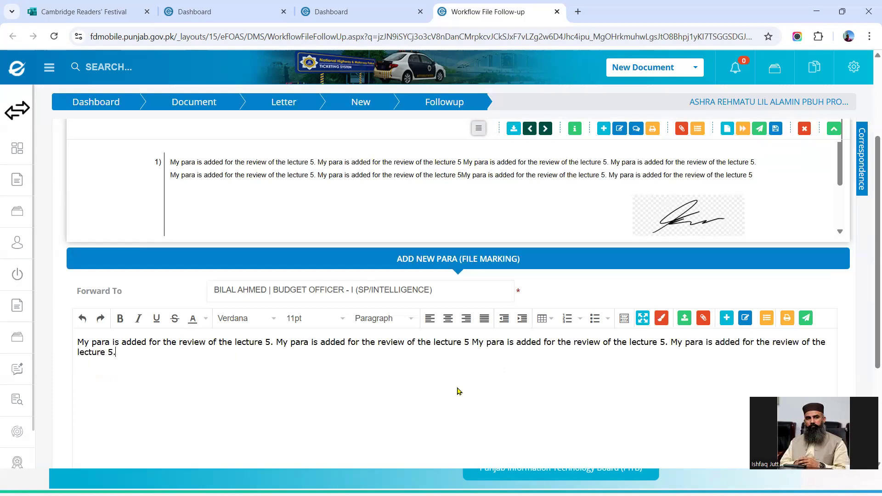
{"action": "key", "text": "ctrl+y"}
{"action": "key", "text": "ctrl+y"}
{"action": "key", "text": "ctrl+y"}
{"action": "key", "text": "ctrl+y"}
{"action": "key", "text": "ctrl+y"}
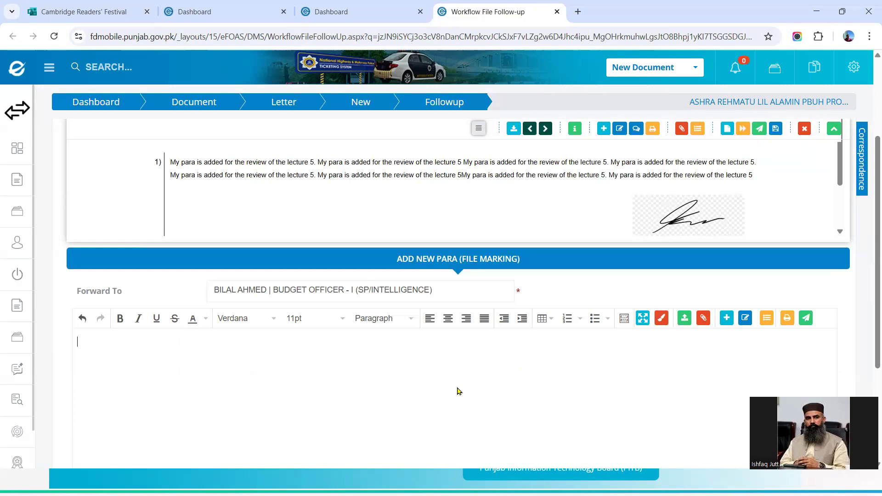
- Undo all text entries in the new para until the editor is empty
{"action": "key", "text": "ctrl+z"}
{"action": "key", "text": "ctrl+z"}
{"action": "key", "text": "ctrl+z"}
{"action": "key", "text": "ctrl+z"}
{"action": "key", "text": "ctrl+z"}
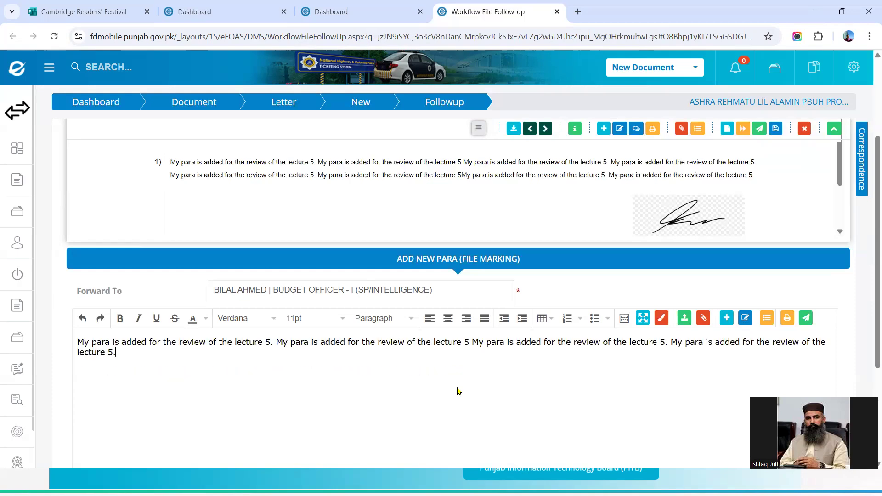
{"action": "key", "text": "ctrl+z"}
{"action": "key", "text": "ctrl+z"}
{"action": "key", "text": "ctrl+z"}
{"action": "key", "text": "ctrl+z"}
{"action": "key", "text": "ctrl+z"}
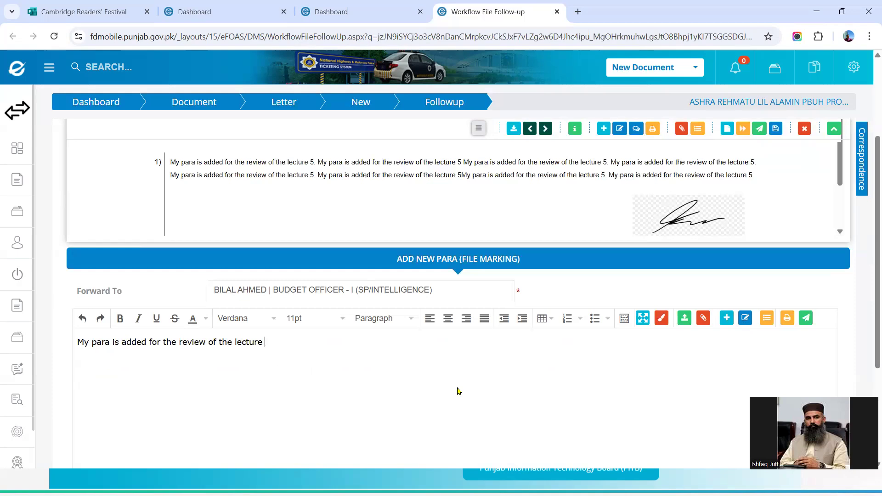
{"action": "key", "text": "ctrl+z"}
{"action": "key", "text": "ctrl+z"}
{"action": "key", "text": "ctrl+z"}
{"action": "key", "text": "ctrl+z"}
{"action": "key", "text": "ctrl+z"}
{"action": "key", "text": "ctrl+z"}
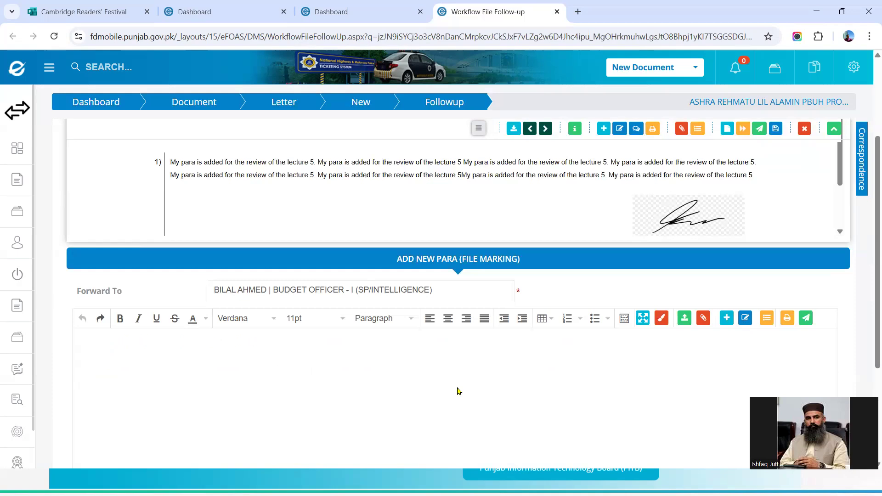
- Write "My table" in the new para and insert a table of five columns and four rows, narrowed to about 60% of the editor's width
{"action": "type", "text": "My table"}
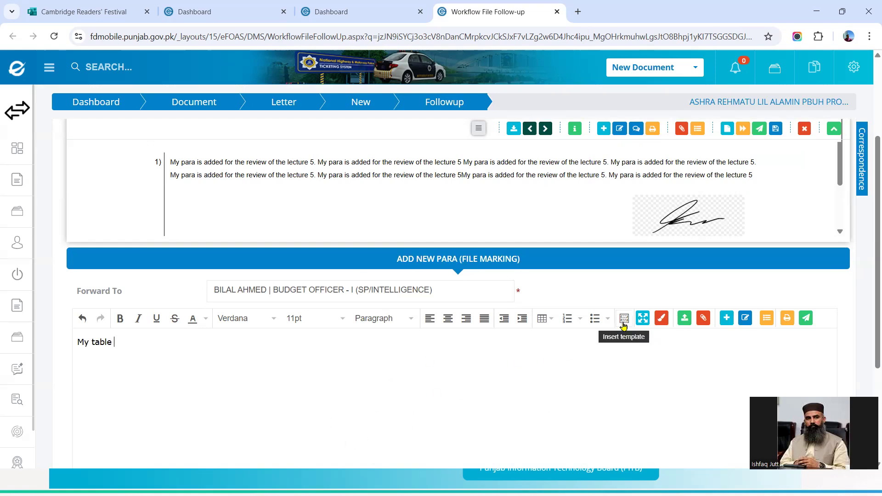
{"action": "left_click", "coordinate": [551, 328]}
{"action": "mouse_move", "coordinate": [596, 339]}
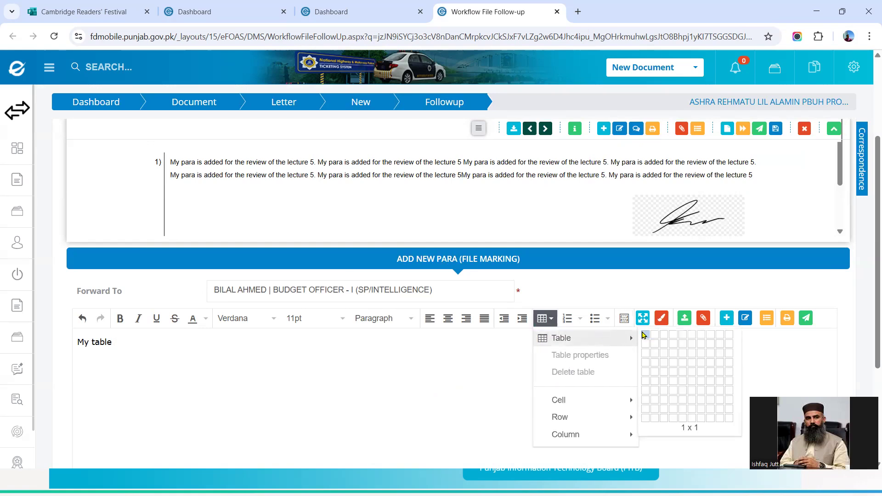
{"action": "left_click", "coordinate": [681, 363]}
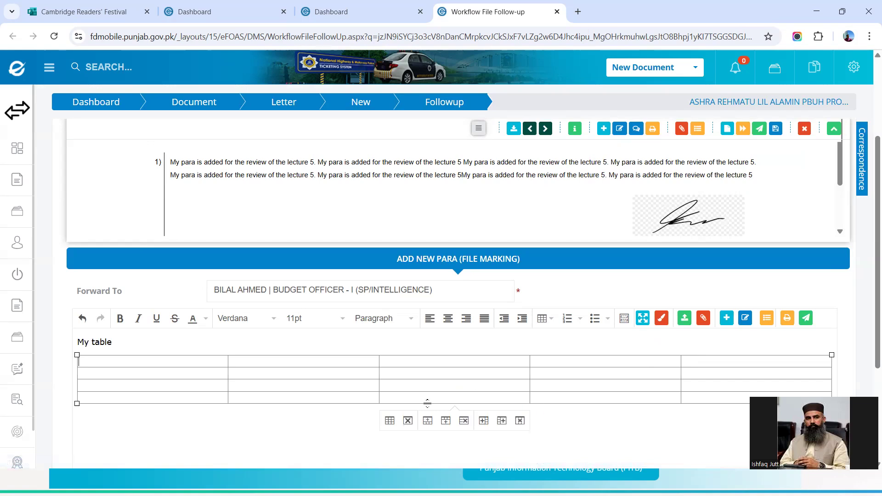
{"action": "left_click_drag", "start_coordinate": [831, 356], "coordinate": [518, 366]}
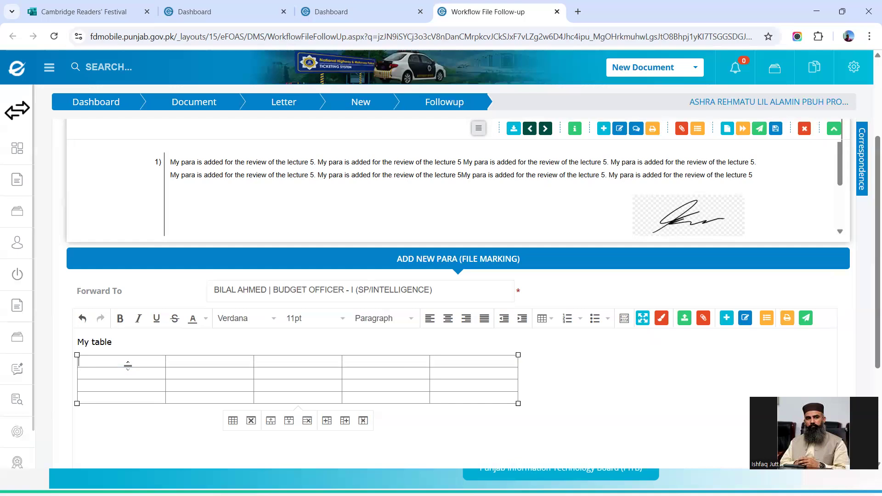
- Enter the headings "Sr. No." and "Name" in the first two cells of the table's top row
{"action": "type", "text": "S"}
{"action": "type", "text": "r. N"}
{"action": "type", "text": "N"}
{"action": "type", "text": "ame"}
- Select the table's cells and clear the headings from its top row
{"action": "left_click", "coordinate": [124, 362]}
{"action": "left_click_drag", "start_coordinate": [124, 362], "coordinate": [437, 398]}
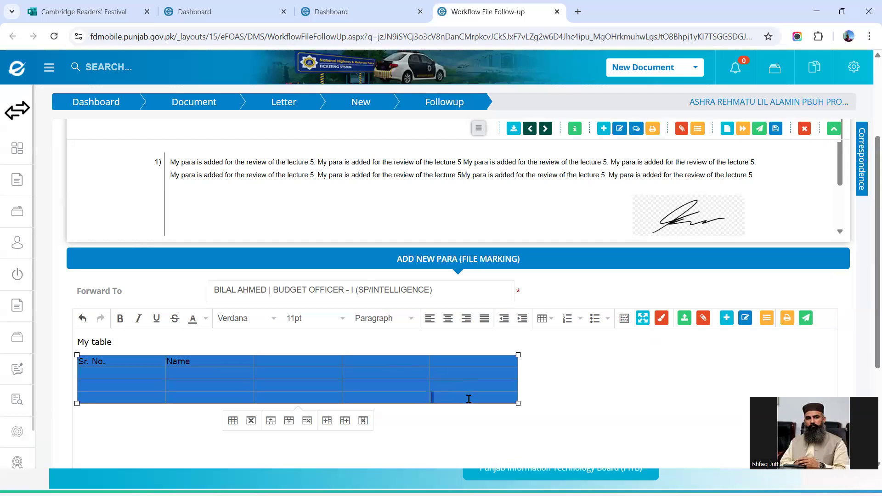
{"action": "left_click_drag", "start_coordinate": [544, 401], "coordinate": [221, 396]}
{"action": "left_click", "coordinate": [222, 396]}
{"action": "left_click_drag", "start_coordinate": [157, 343], "coordinate": [216, 398]}
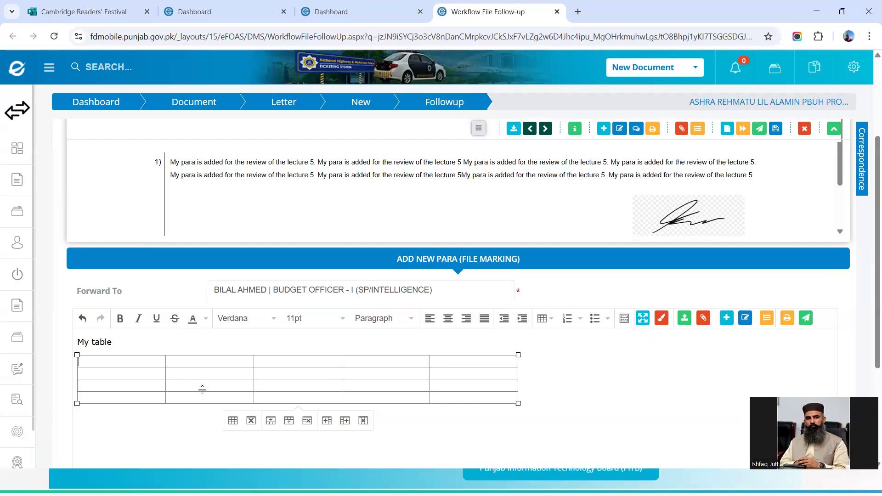
- Delete the empty table and end the "My table" line with a full stop, continuing on a new line
{"action": "left_click", "coordinate": [162, 349]}
{"action": "left_click", "coordinate": [144, 342]}
{"action": "key", "text": "Delete"}
{"action": "key", "text": "Delete"}
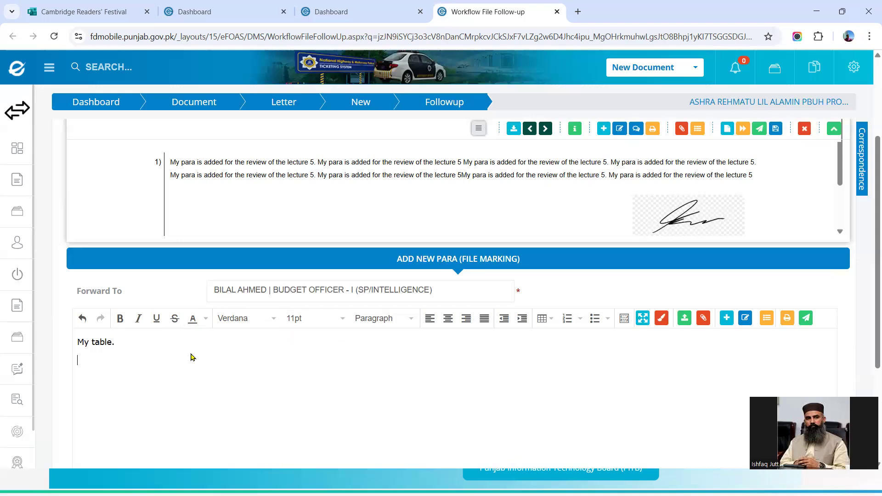
- Switch to Excel and copy the area and population table in cells B5:E8 of the "Table for EFOAS" sheet
{"action": "key", "text": "alt+Tab"}
{"action": "left_click", "coordinate": [275, 317]}
{"action": "left_click_drag", "start_coordinate": [147, 232], "coordinate": [500, 285]}
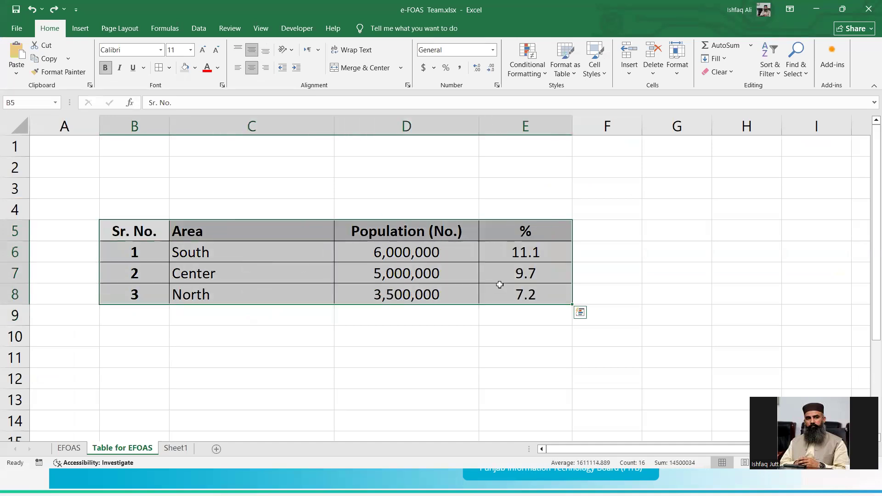
{"action": "key", "text": "ctrl+c"}
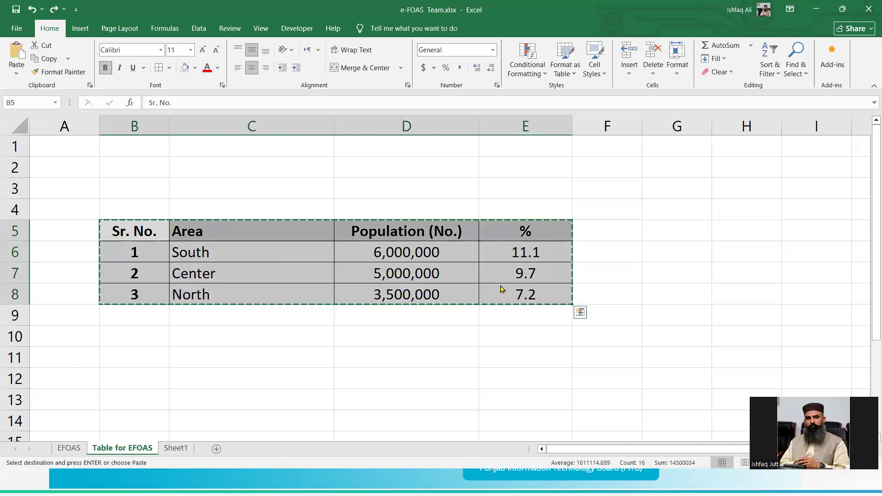
- Switch back to the e-FOAS page, paste the copied table below "My table." and give it a border in its table properties
{"action": "key", "text": "alt+Tab"}
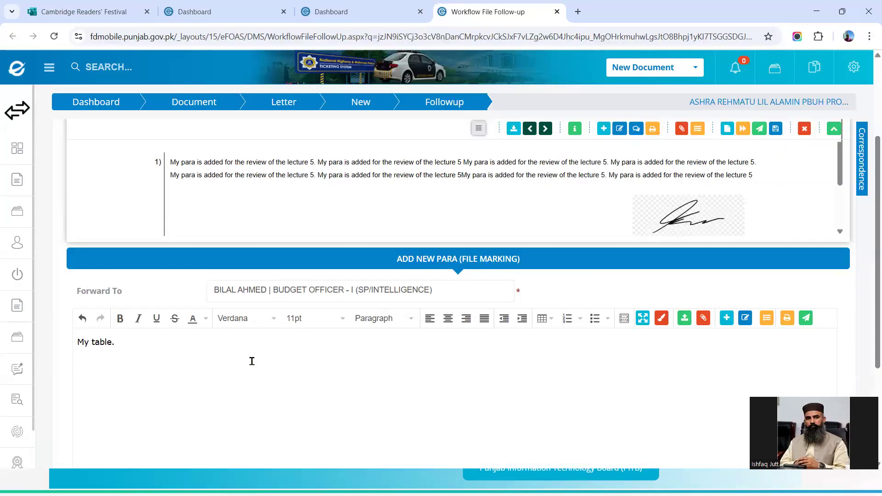
{"action": "key", "text": "ctrl+v"}
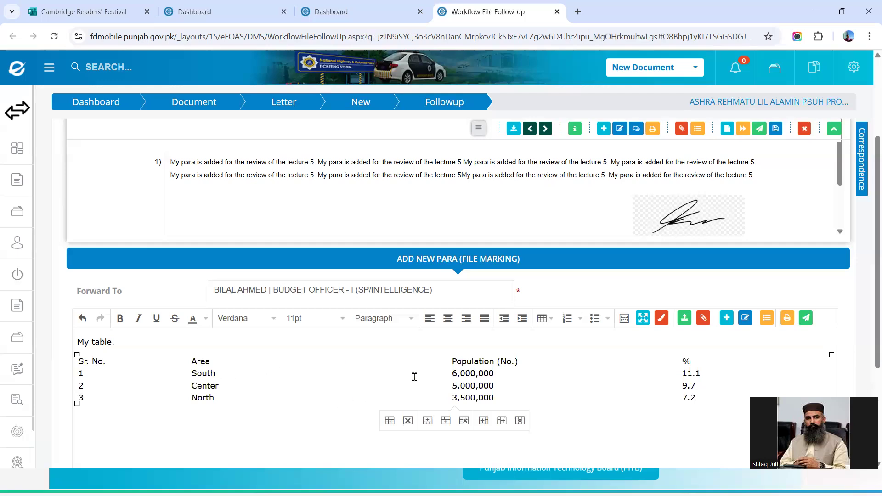
{"action": "left_click", "coordinate": [389, 421]}
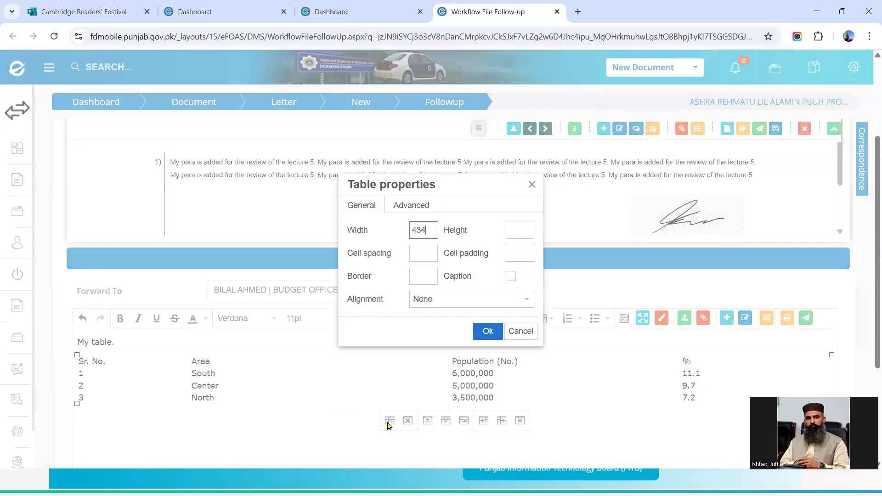
{"action": "left_click", "coordinate": [423, 274]}
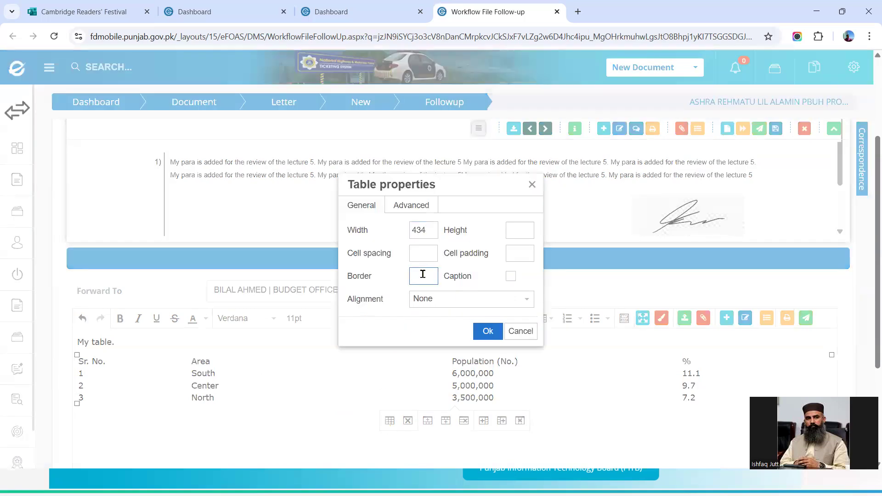
{"action": "left_click", "coordinate": [487, 331]}
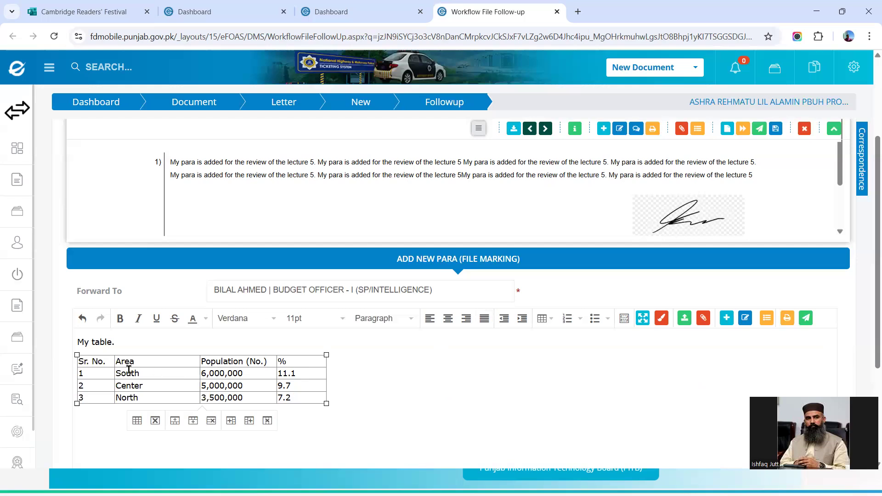
- Centre the contents of the table's "Sr. No.", "Population (No.)" and "%" columns
{"action": "left_click_drag", "start_coordinate": [99, 363], "coordinate": [101, 397]}
{"action": "left_click", "coordinate": [448, 319]}
{"action": "left_click_drag", "start_coordinate": [224, 361], "coordinate": [286, 398]}
{"action": "left_click", "coordinate": [449, 318]}
{"action": "left_click", "coordinate": [389, 377]}
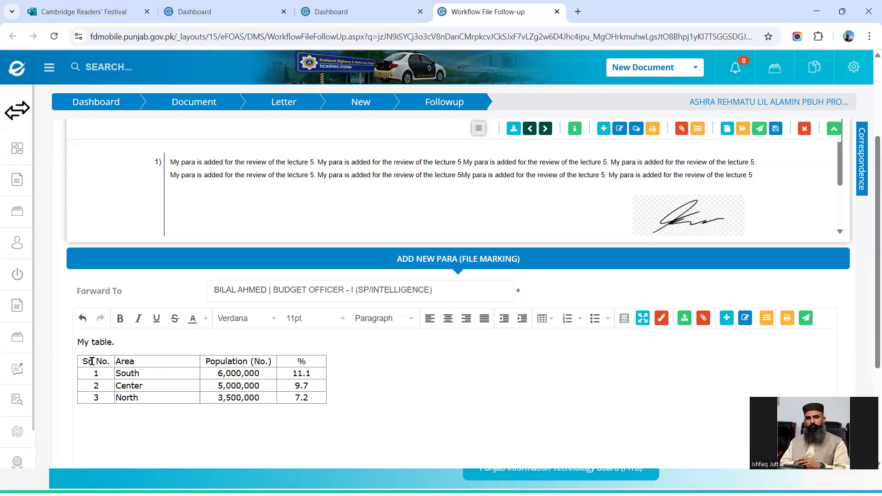
- Make the table's header row and the serial numbers 1 to 3 bold
{"action": "left_click_drag", "start_coordinate": [98, 360], "coordinate": [299, 359]}
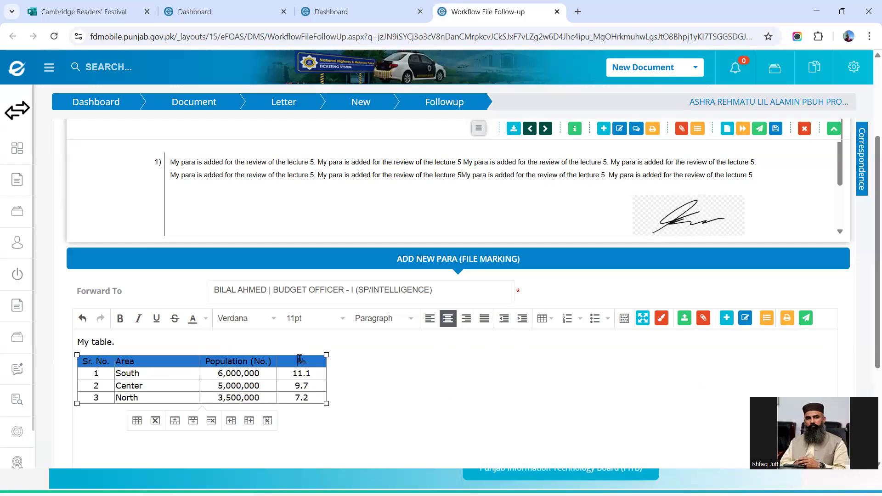
{"action": "key", "text": "ctrl+b"}
{"action": "left_click", "coordinate": [109, 384]}
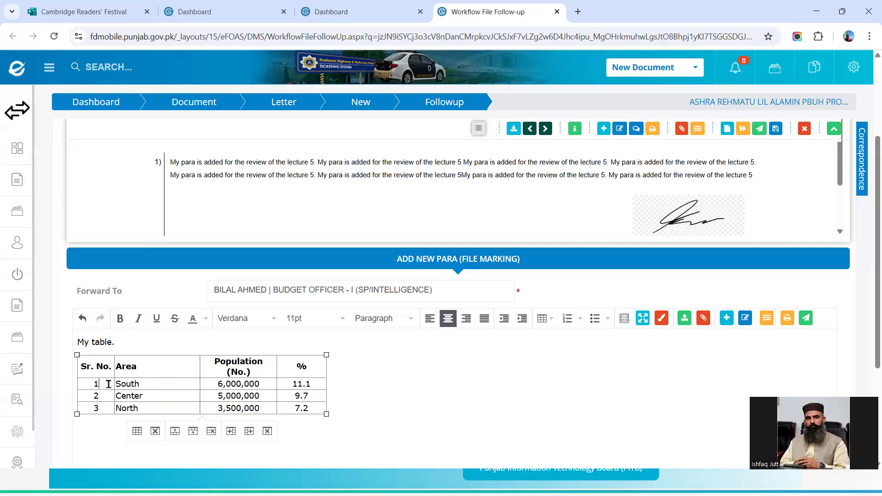
{"action": "left_click_drag", "start_coordinate": [109, 390], "coordinate": [108, 408]}
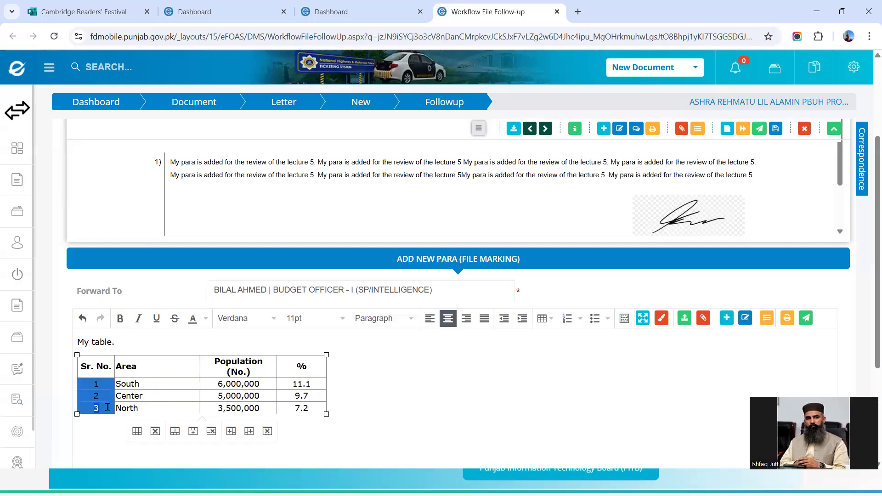
{"action": "key", "text": "ctrl+b"}
{"action": "left_click", "coordinate": [420, 376]}
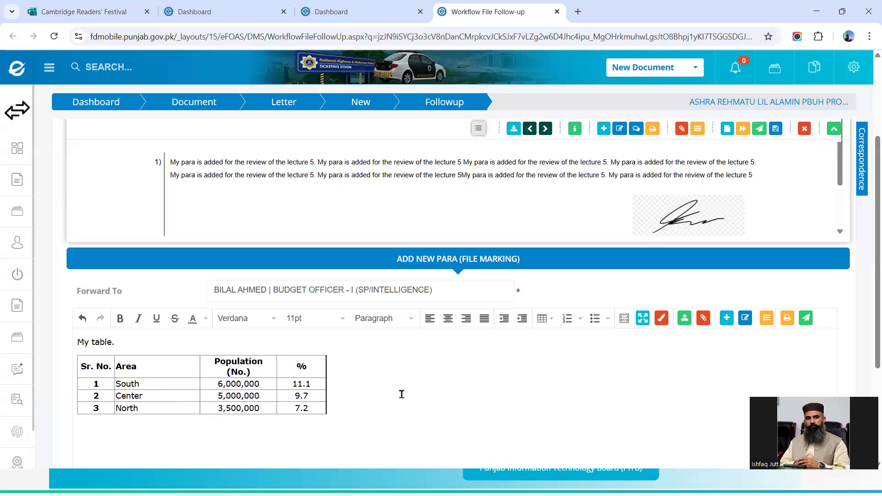
- Move the text cursor out of the table onto the empty line below it
{"action": "scroll", "coordinate": [402, 394], "scroll_direction": "down", "scroll_amount": 2}
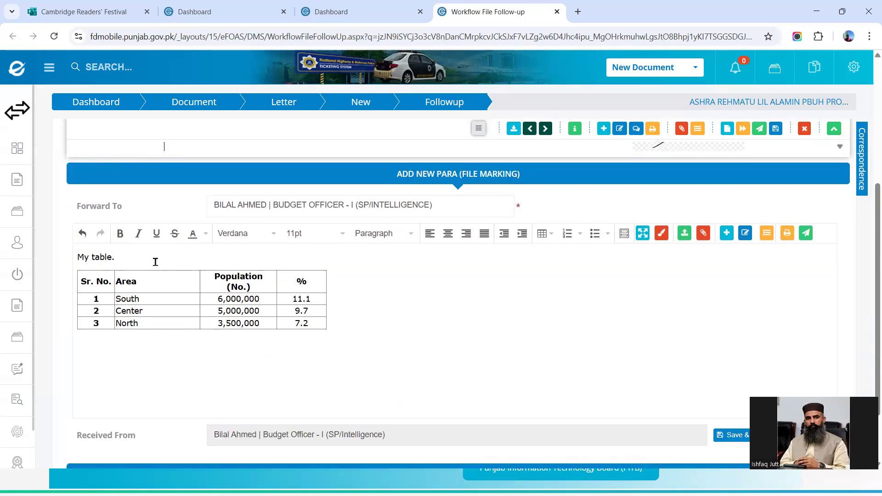
{"action": "left_click", "coordinate": [215, 270]}
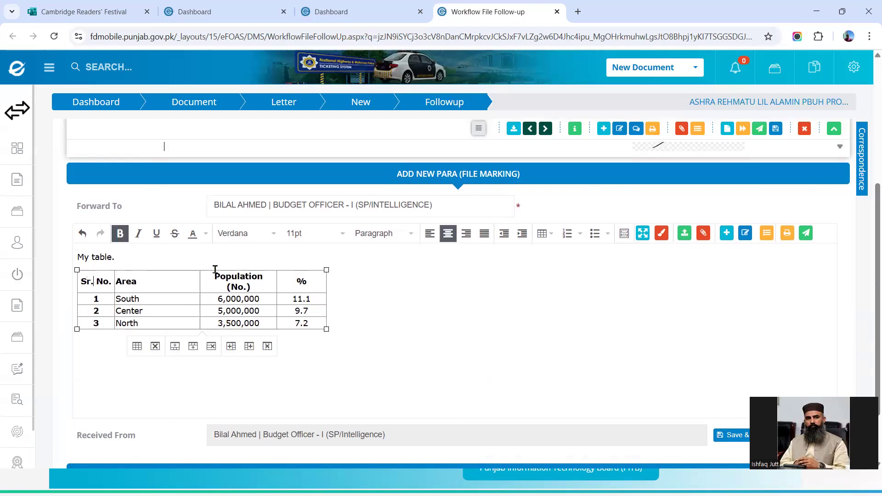
{"action": "left_click", "coordinate": [347, 306]}
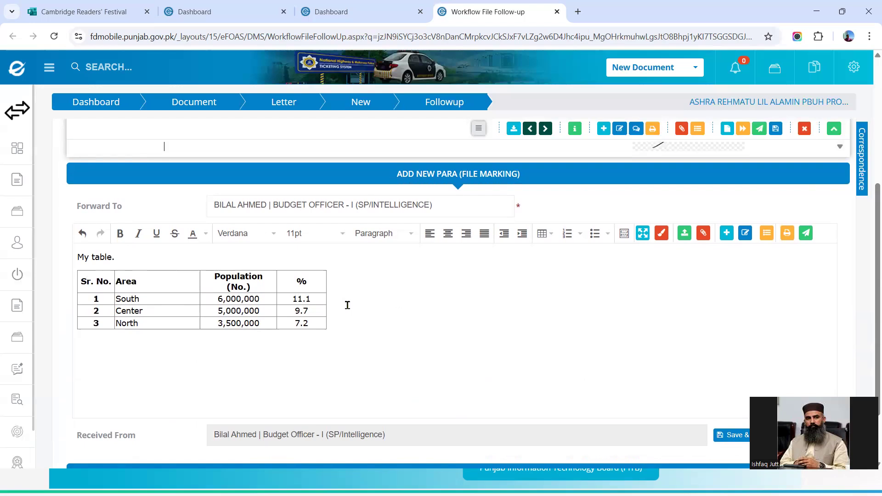
{"action": "left_click", "coordinate": [317, 326]}
{"action": "key", "text": "Right"}
{"action": "left_click", "coordinate": [142, 258]}
{"action": "key", "text": "Right"}
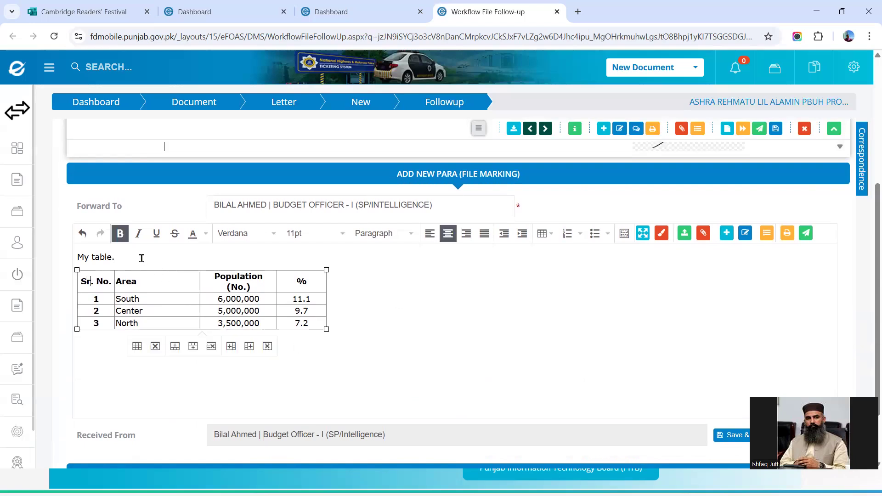
{"action": "key", "text": "Down"}
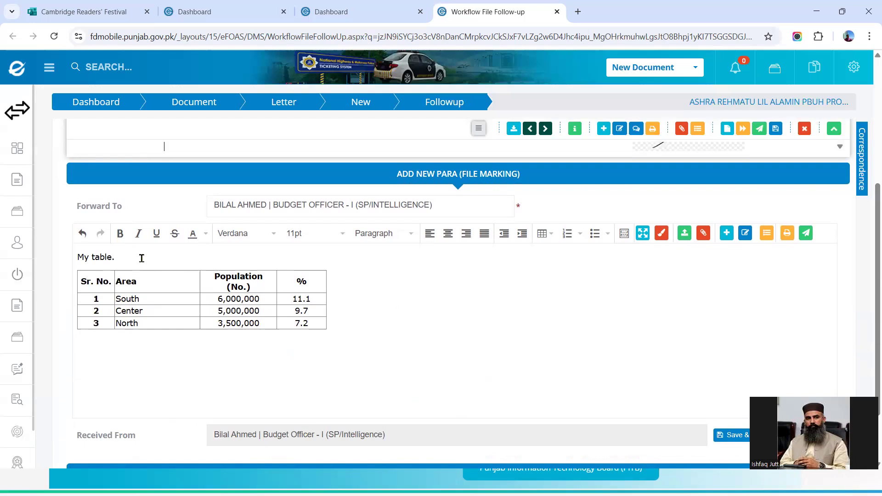
{"action": "key", "text": "Up"}
{"action": "key", "text": "Up"}
{"action": "key", "text": "Down"}
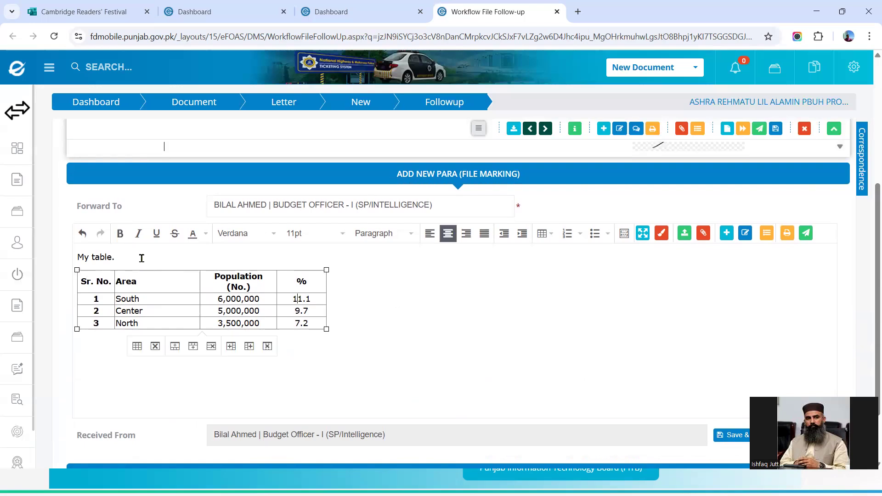
{"action": "key", "text": "Down"}
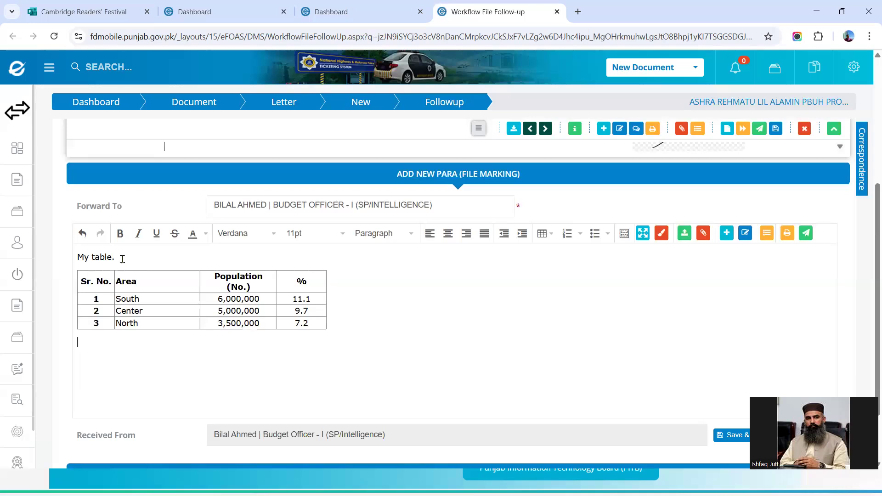
{"action": "key", "text": "Down"}
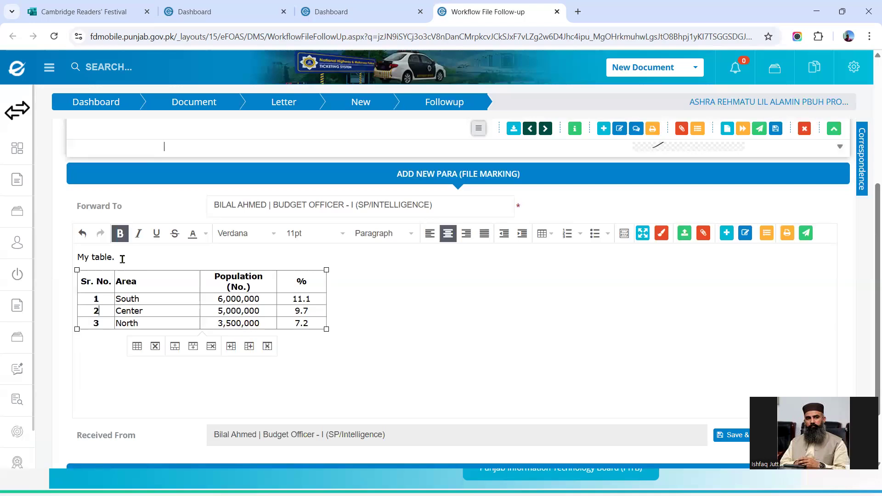
{"action": "key", "text": "Down"}
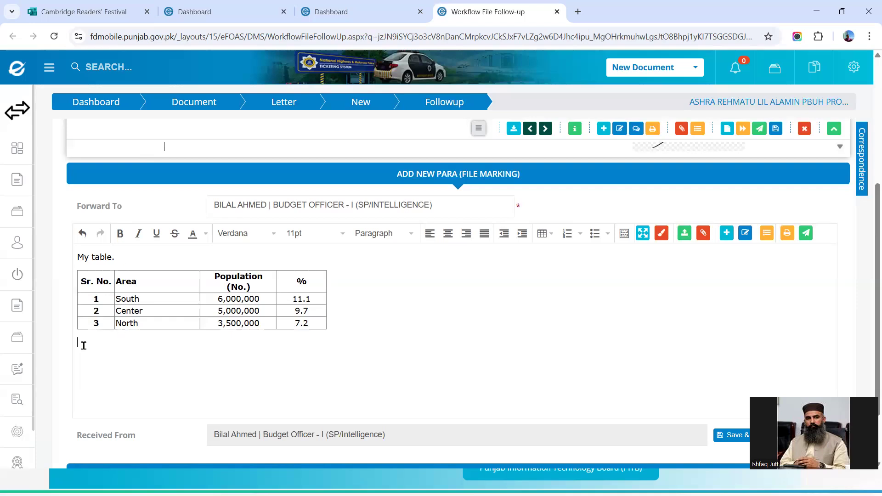
- Enter "Line after the table." below the table and add the para to the note sheet
{"action": "type", "text": "L"}
{"action": "type", "text": "ine after the table."}
{"action": "left_click", "coordinate": [726, 233]}
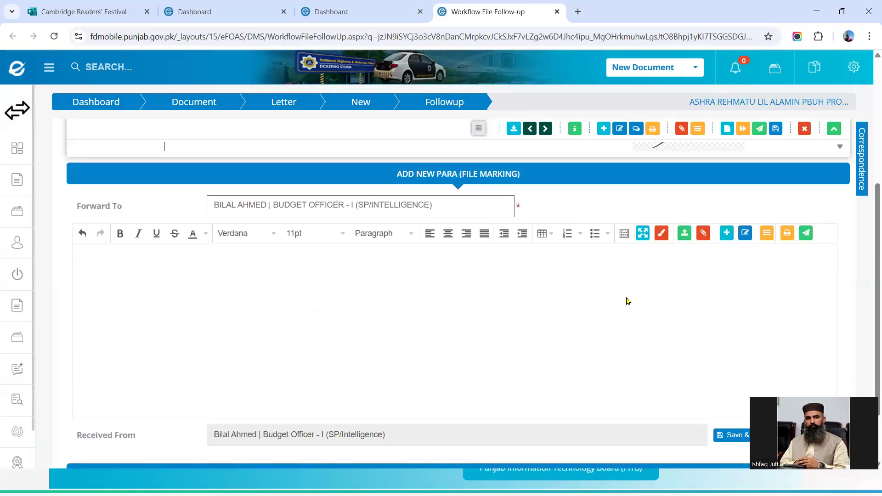
- Open the list of notings for editing and load para 1 into the editor
{"action": "scroll", "coordinate": [626, 297], "scroll_direction": "down", "scroll_amount": 3}
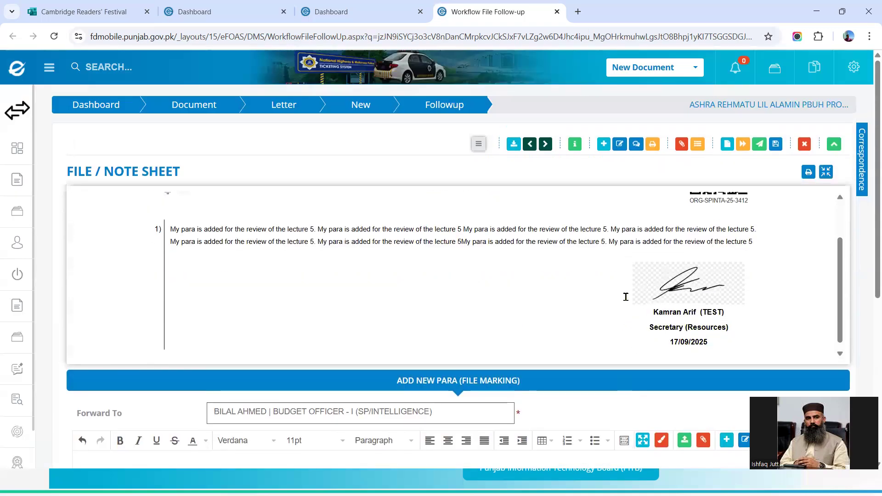
{"action": "scroll", "coordinate": [625, 300], "scroll_direction": "down", "scroll_amount": 3}
{"action": "scroll", "coordinate": [628, 301], "scroll_direction": "up", "scroll_amount": 3}
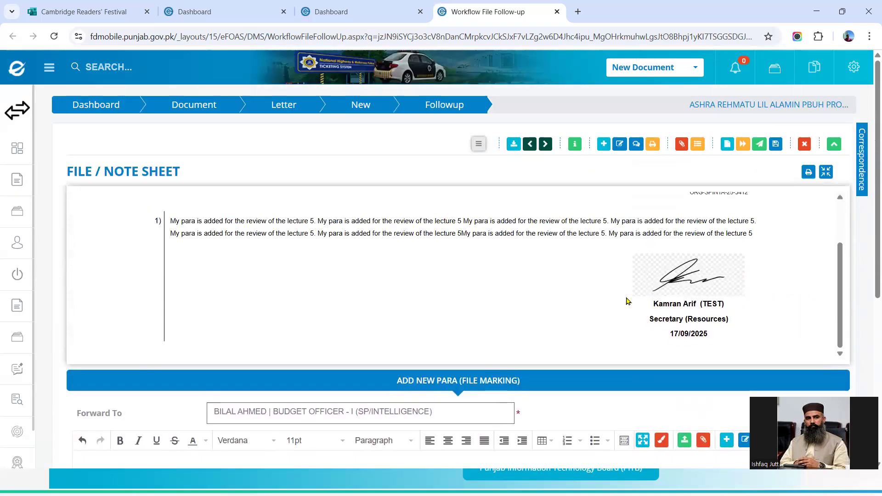
{"action": "scroll", "coordinate": [628, 301], "scroll_direction": "down", "scroll_amount": 5}
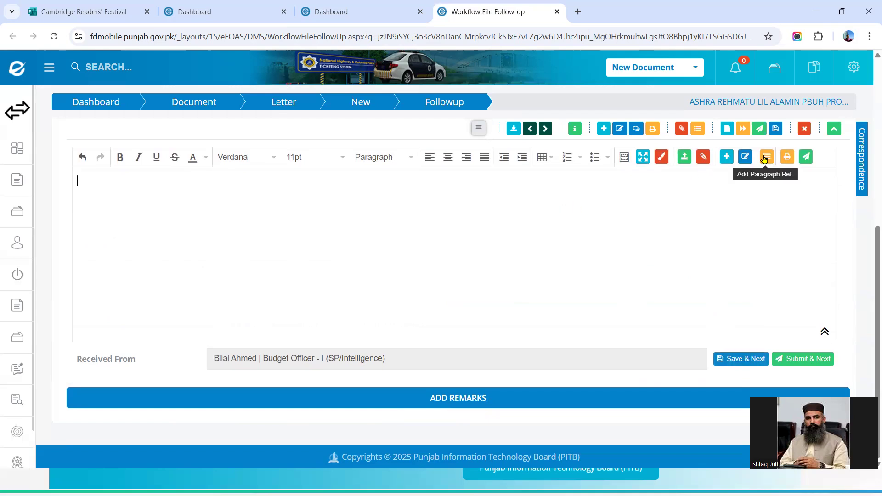
{"action": "left_click", "coordinate": [745, 157]}
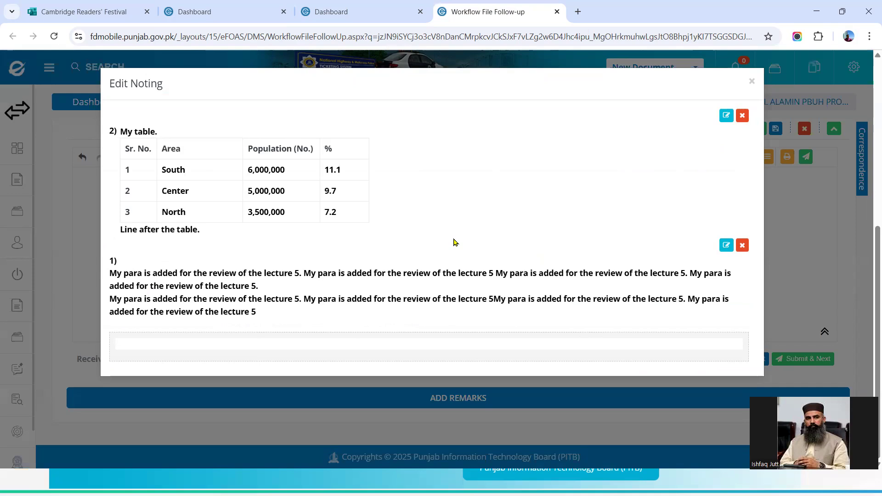
{"action": "left_click", "coordinate": [727, 247]}
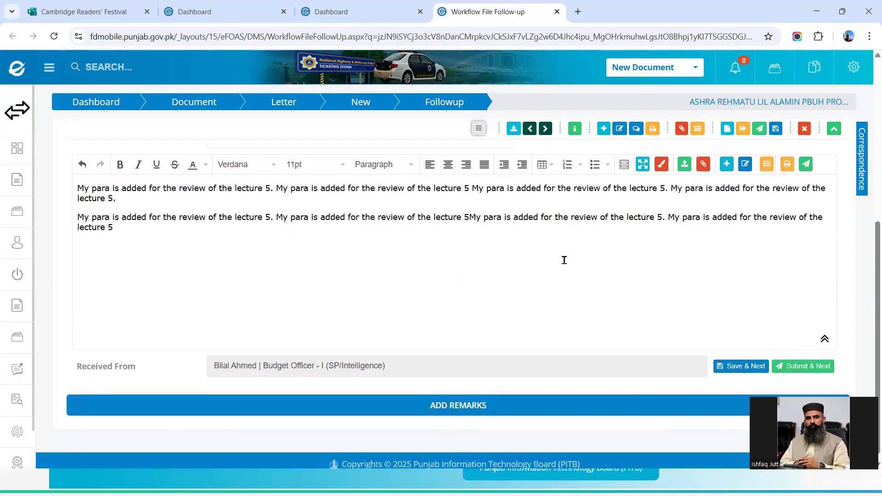
- Delete the second paragraph of para 1's text and add the edited para back to the note sheet
{"action": "scroll", "coordinate": [565, 264], "scroll_direction": "up", "scroll_amount": 5}
{"action": "scroll", "coordinate": [565, 264], "scroll_direction": "up", "scroll_amount": 3}
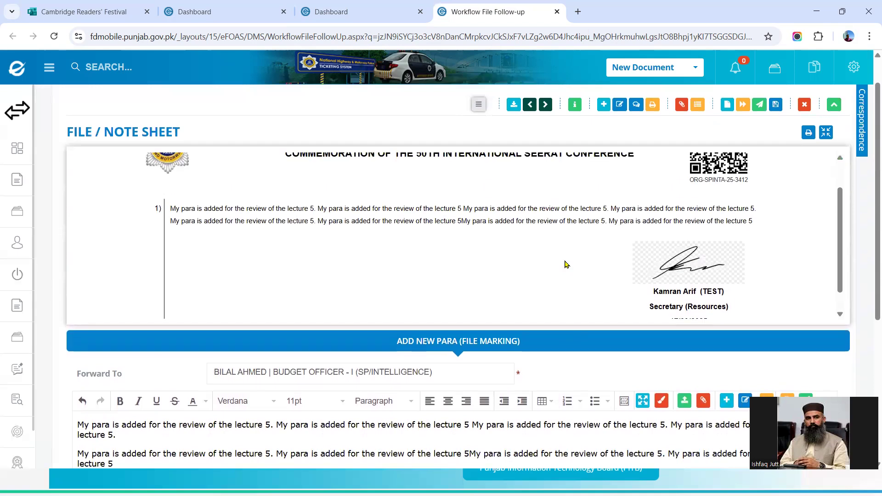
{"action": "scroll", "coordinate": [566, 265], "scroll_direction": "down", "scroll_amount": 8}
{"action": "scroll", "coordinate": [565, 264], "scroll_direction": "up", "scroll_amount": 3}
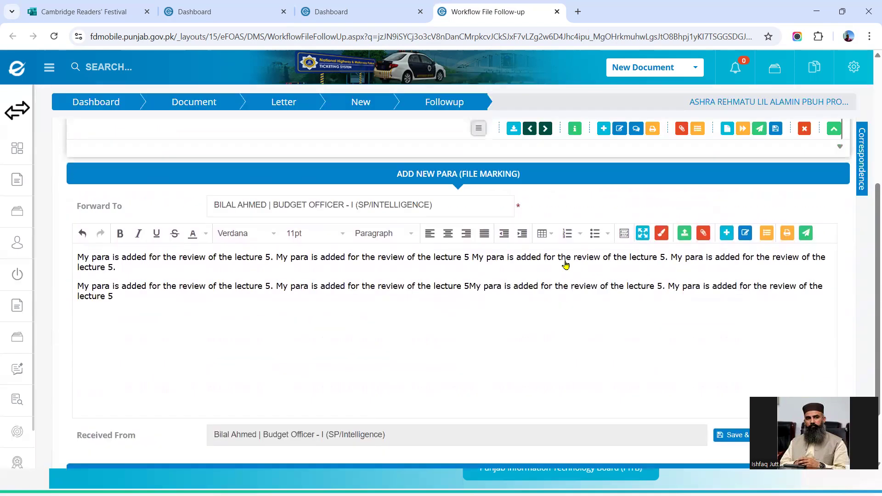
{"action": "left_click_drag", "start_coordinate": [114, 335], "coordinate": [77, 327]}
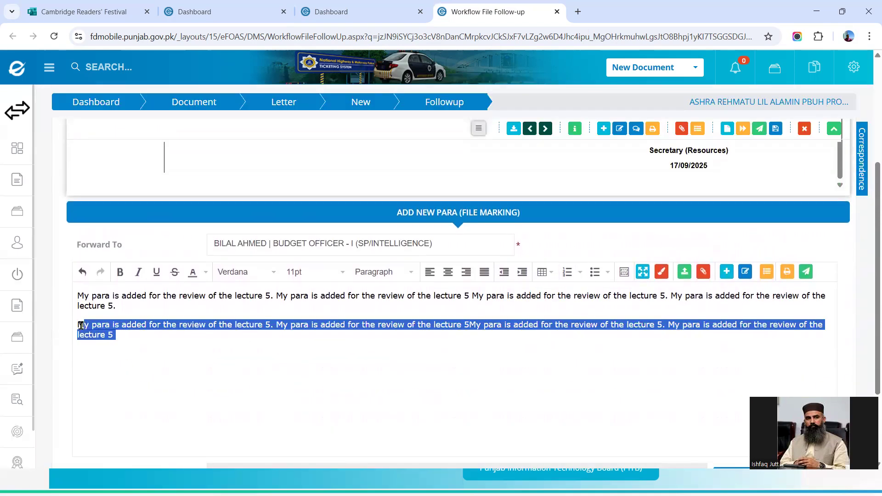
{"action": "key", "text": "BackSpace"}
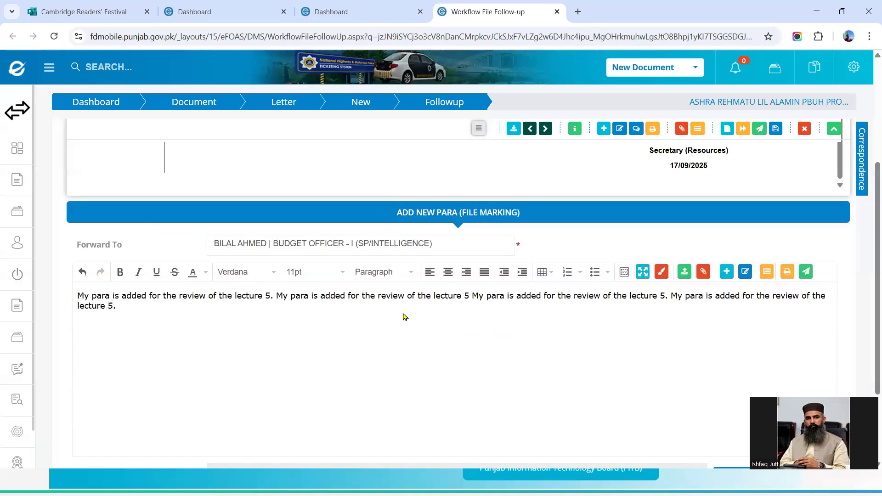
{"action": "left_click", "coordinate": [727, 273]}
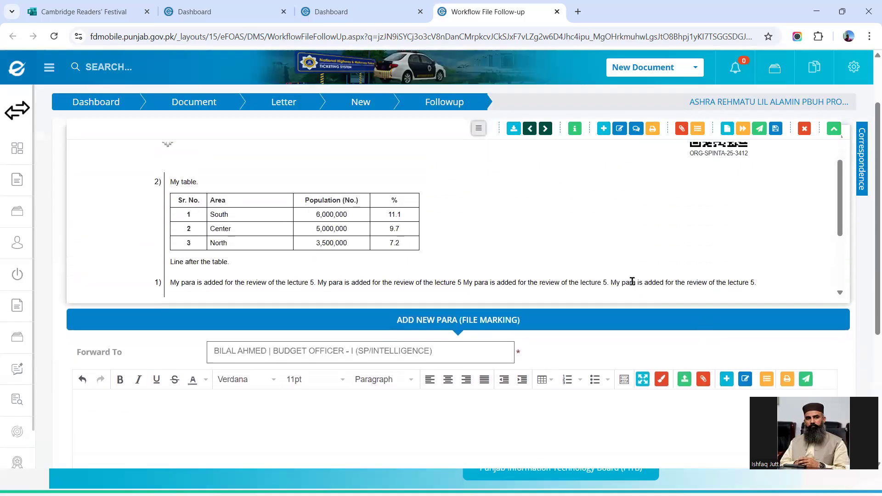
- Review the note sheet's table para and the shortened para 1 with its signature block
{"action": "scroll", "coordinate": [630, 281], "scroll_direction": "down", "scroll_amount": 2}
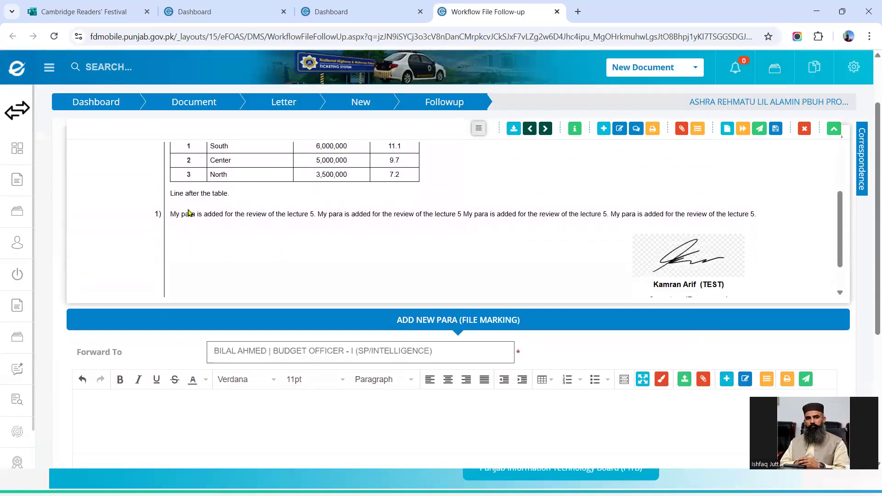
{"action": "scroll", "coordinate": [504, 213], "scroll_direction": "up", "scroll_amount": 3}
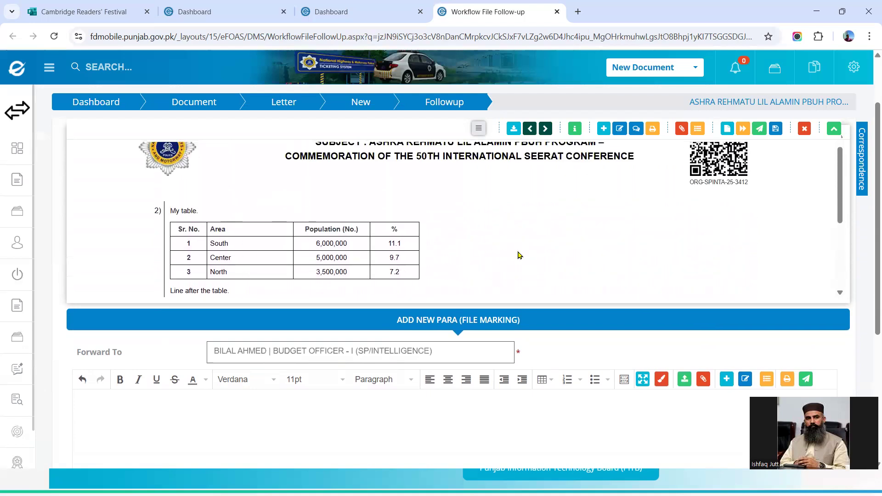
{"action": "scroll", "coordinate": [519, 255], "scroll_direction": "down", "scroll_amount": 3}
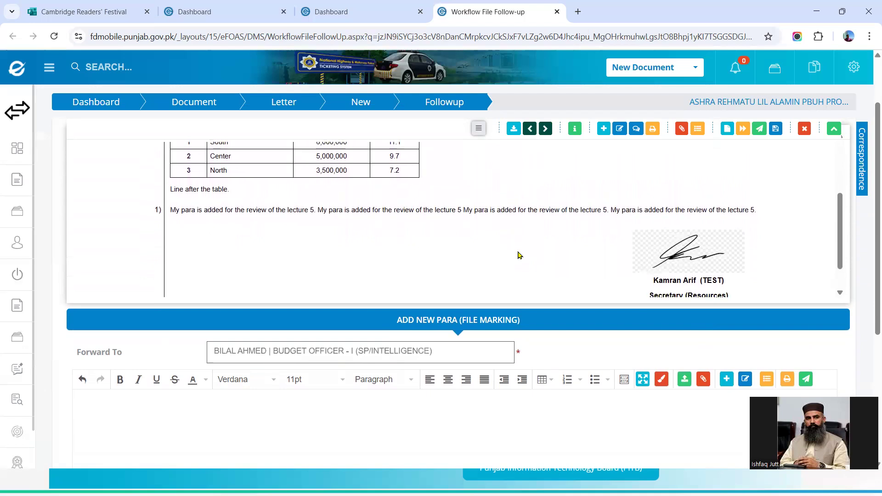
{"action": "scroll", "coordinate": [520, 255], "scroll_direction": "down", "scroll_amount": 1}
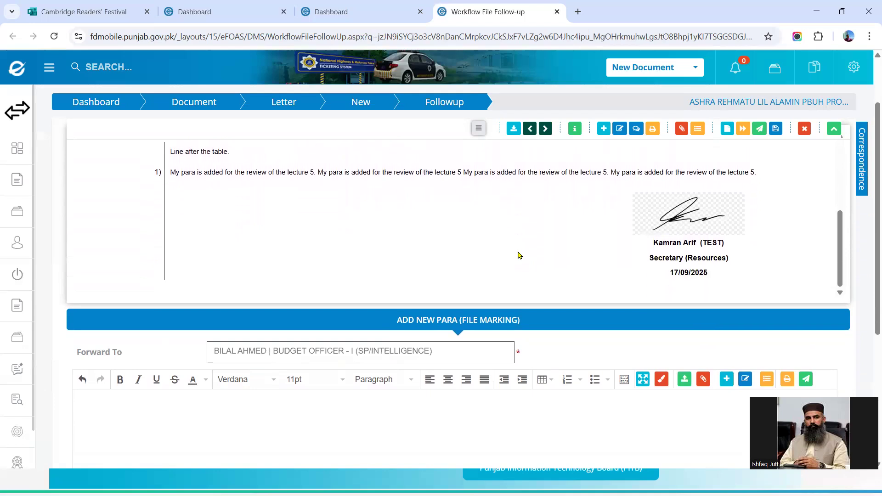
{"action": "scroll", "coordinate": [519, 255], "scroll_direction": "up", "scroll_amount": 2}
{"action": "scroll", "coordinate": [520, 255], "scroll_direction": "up", "scroll_amount": 5}
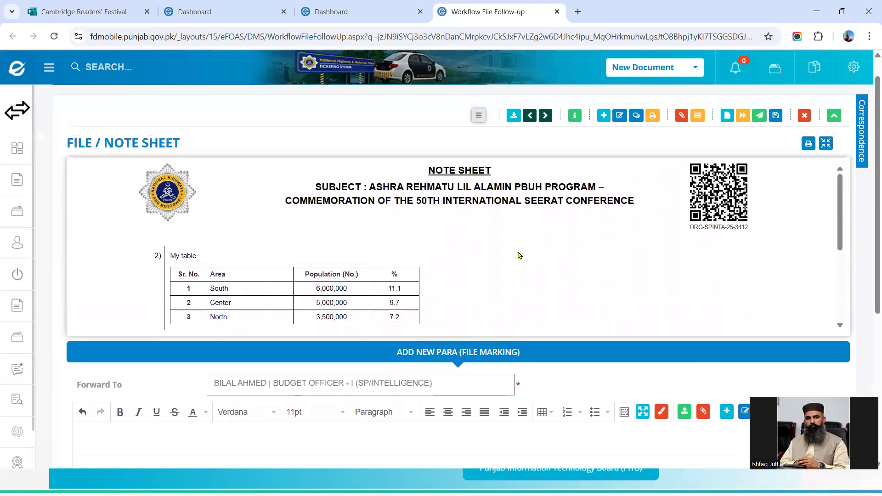
- Start a document upload for the file and choose Cambridge Readers Festival.pdf from Downloads
{"action": "scroll", "coordinate": [519, 255], "scroll_direction": "down", "scroll_amount": 2}
{"action": "scroll", "coordinate": [519, 255], "scroll_direction": "up", "scroll_amount": 2}
{"action": "scroll", "coordinate": [519, 255], "scroll_direction": "down", "scroll_amount": 1}
{"action": "scroll", "coordinate": [519, 255], "scroll_direction": "up", "scroll_amount": 1}
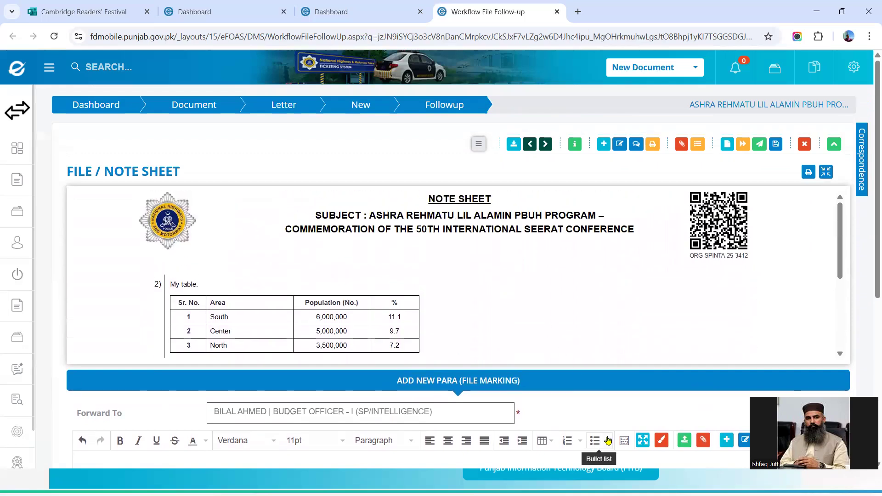
{"action": "scroll", "coordinate": [607, 441], "scroll_direction": "down", "scroll_amount": 3}
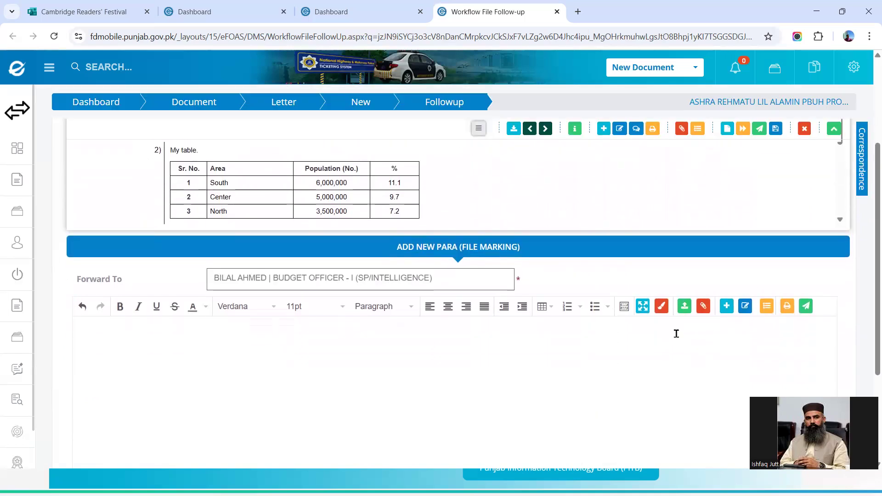
{"action": "left_click", "coordinate": [684, 311]}
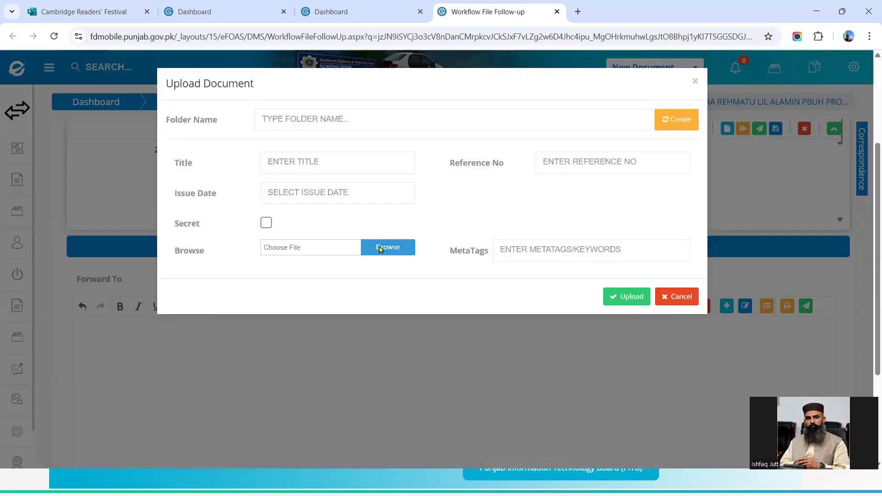
{"action": "left_click", "coordinate": [379, 249]}
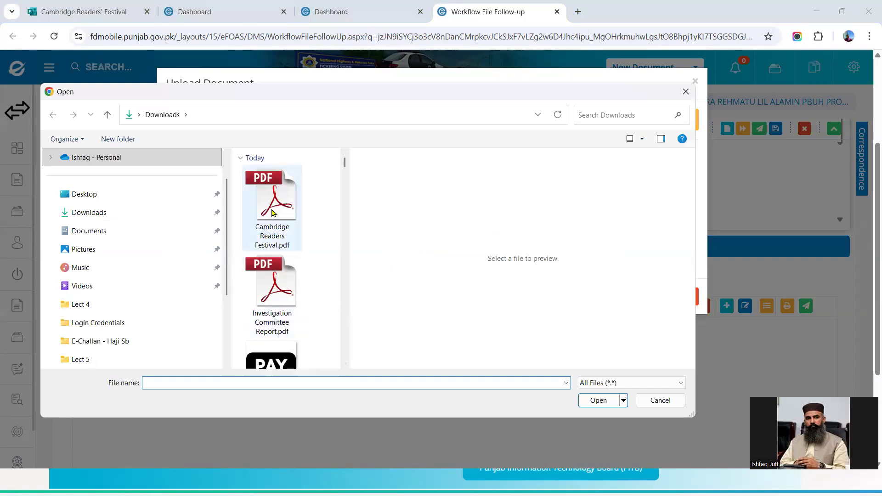
{"action": "left_click", "coordinate": [272, 212]}
{"action": "left_click", "coordinate": [598, 400]}
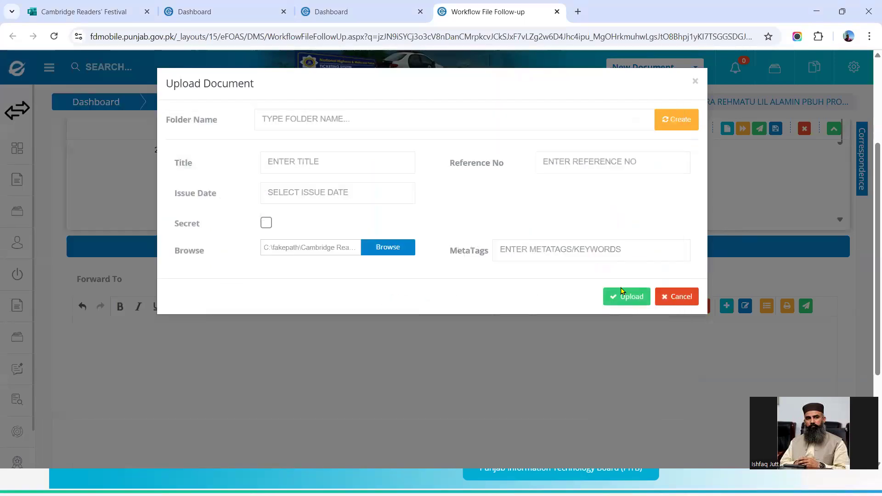
- Give the chosen document the title "Annex A" and upload it
{"action": "left_click", "coordinate": [369, 161]}
{"action": "type", "text": "A"}
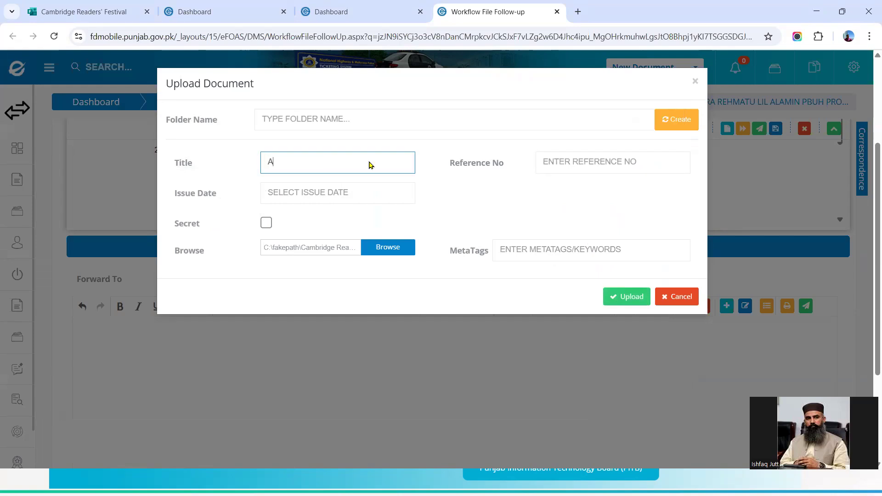
{"action": "type", "text": "nnex A"}
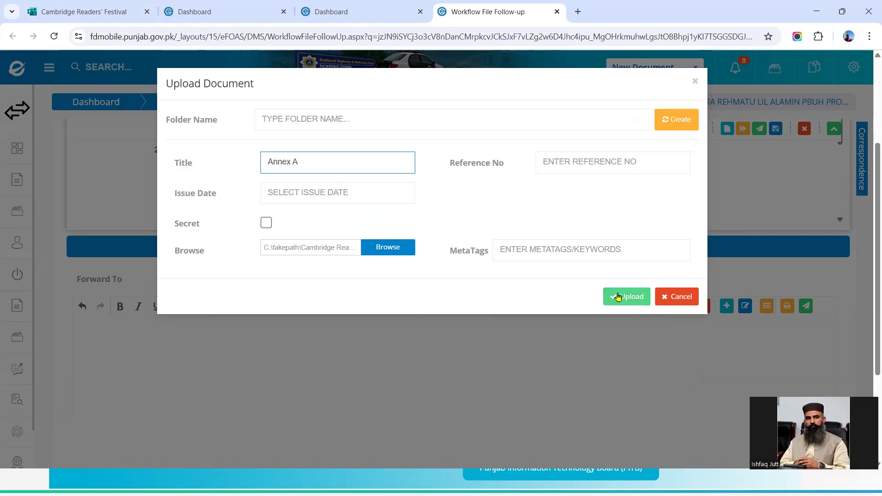
{"action": "left_click", "coordinate": [618, 296]}
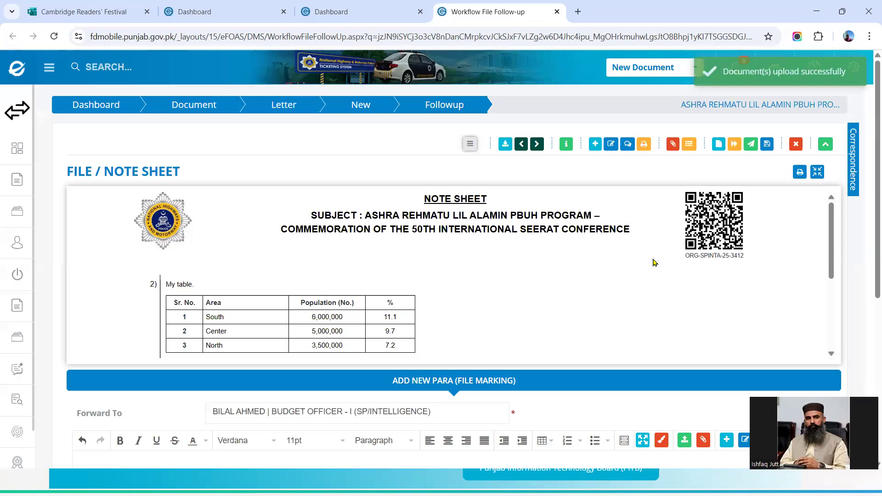
- Show the file's correspondence documents and open the uploaded Annex A for viewing
{"action": "scroll", "coordinate": [633, 342], "scroll_direction": "down", "scroll_amount": 1}
{"action": "scroll", "coordinate": [631, 342], "scroll_direction": "up", "scroll_amount": 1}
{"action": "scroll", "coordinate": [637, 387], "scroll_direction": "down", "scroll_amount": 1}
{"action": "scroll", "coordinate": [638, 387], "scroll_direction": "up", "scroll_amount": 1}
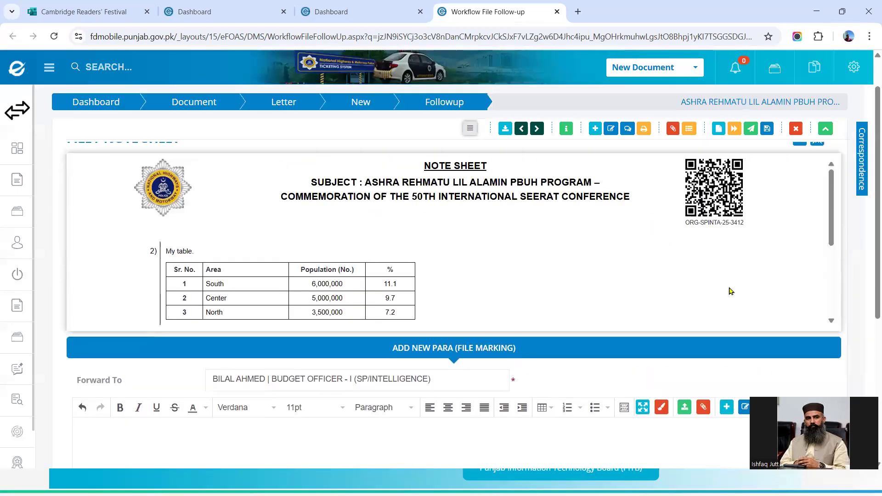
{"action": "left_click", "coordinate": [867, 152]}
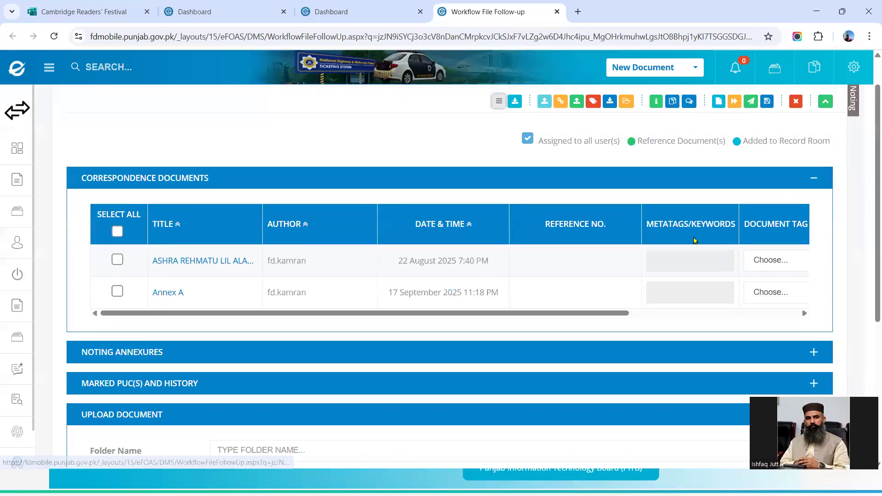
{"action": "scroll", "coordinate": [239, 318], "scroll_direction": "up", "scroll_amount": 1}
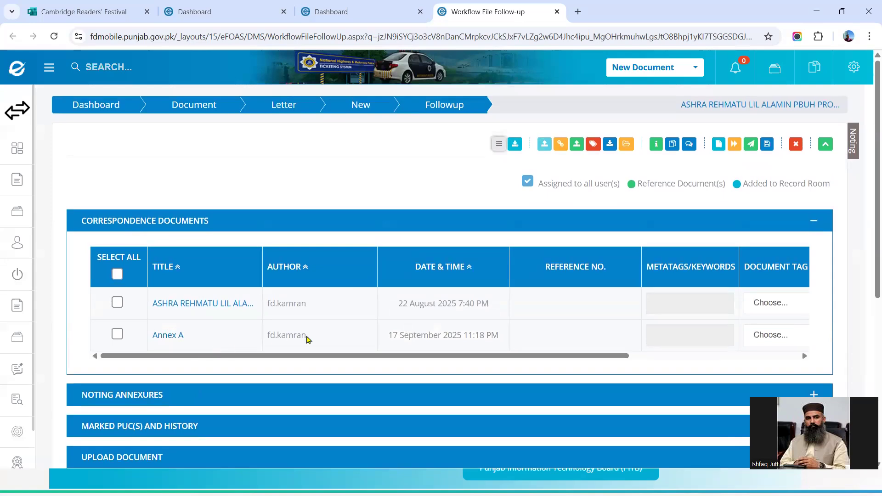
{"action": "left_click", "coordinate": [174, 336]}
- Review the signed para on the note sheet alongside the correspondence documents list, ending on the noting view
{"action": "left_click", "coordinate": [854, 145]}
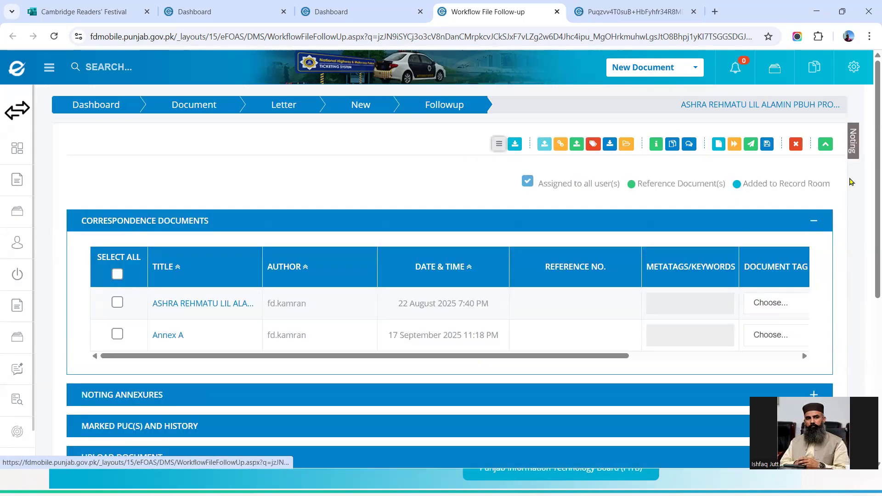
{"action": "left_click", "coordinate": [854, 147]}
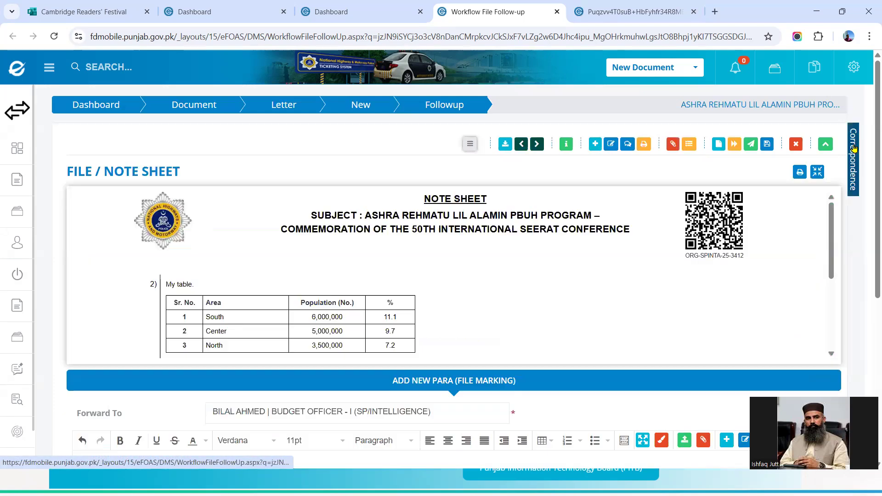
{"action": "scroll", "coordinate": [592, 296], "scroll_direction": "down", "scroll_amount": 3}
{"action": "scroll", "coordinate": [591, 296], "scroll_direction": "down", "scroll_amount": 2}
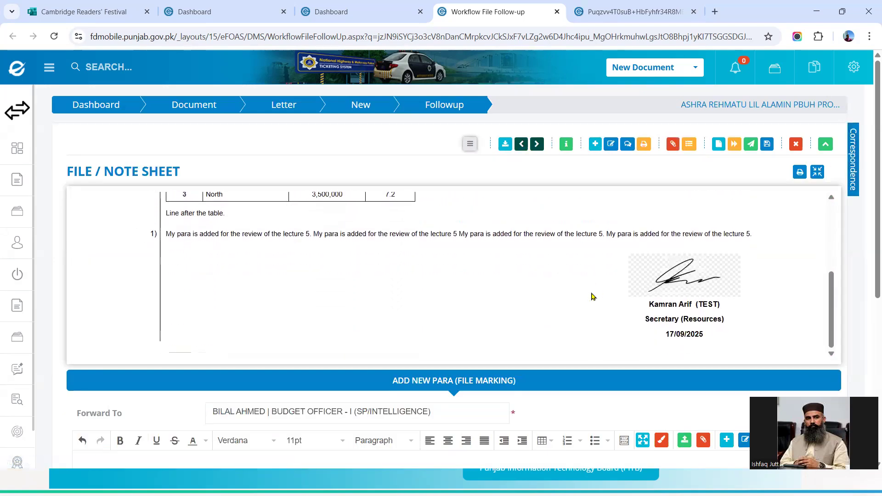
{"action": "scroll", "coordinate": [592, 297], "scroll_direction": "down", "scroll_amount": 3}
{"action": "scroll", "coordinate": [592, 296], "scroll_direction": "up", "scroll_amount": 3}
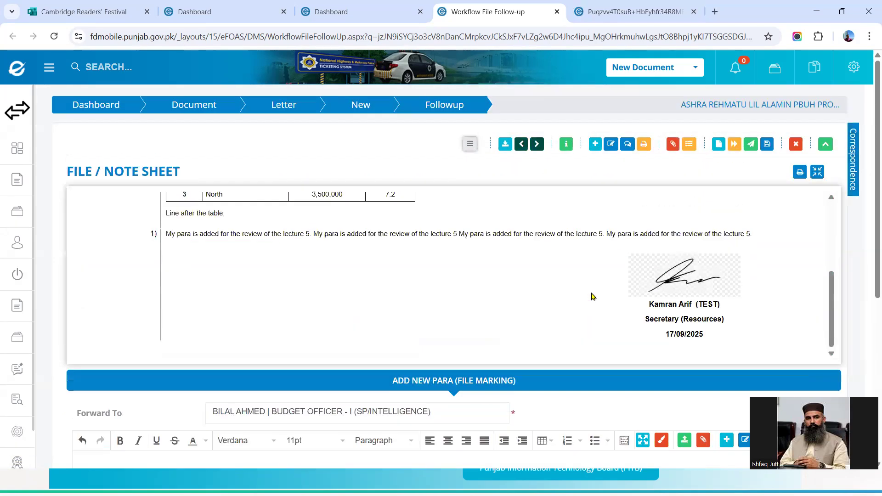
{"action": "left_click", "coordinate": [854, 141]}
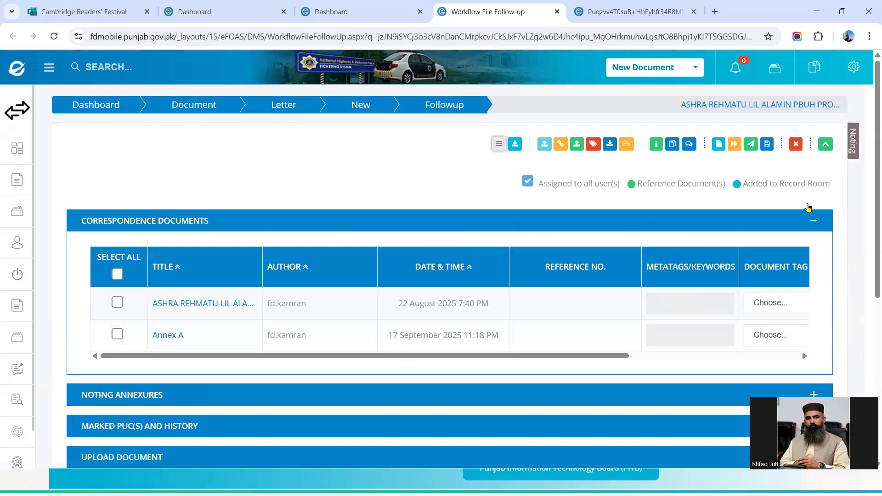
{"action": "left_click", "coordinate": [854, 146]}
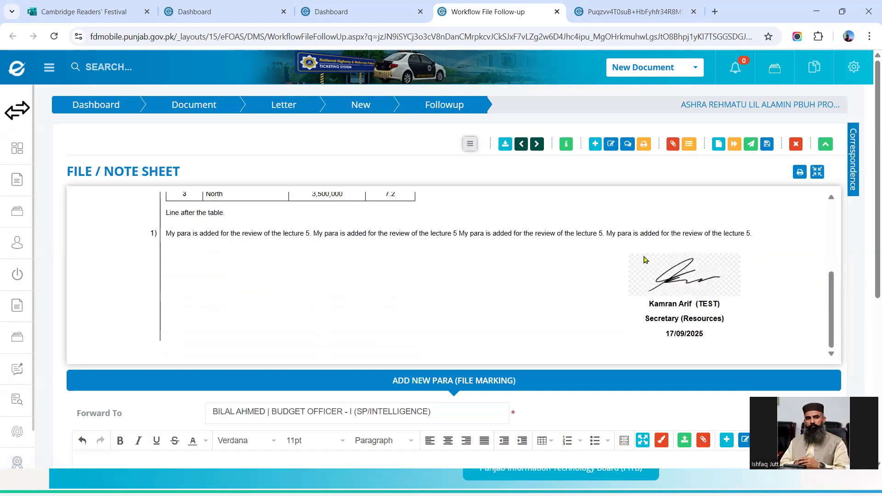
- Load para 2 with the table for editing and append "Document attached" to the line after the table
{"action": "scroll", "coordinate": [643, 260], "scroll_direction": "down", "scroll_amount": 2}
{"action": "scroll", "coordinate": [644, 260], "scroll_direction": "down", "scroll_amount": 2}
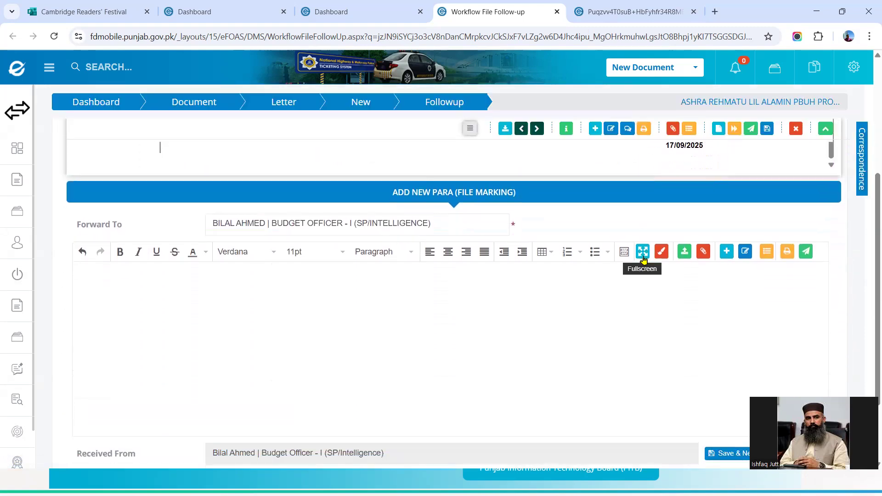
{"action": "scroll", "coordinate": [644, 260], "scroll_direction": "up", "scroll_amount": 4}
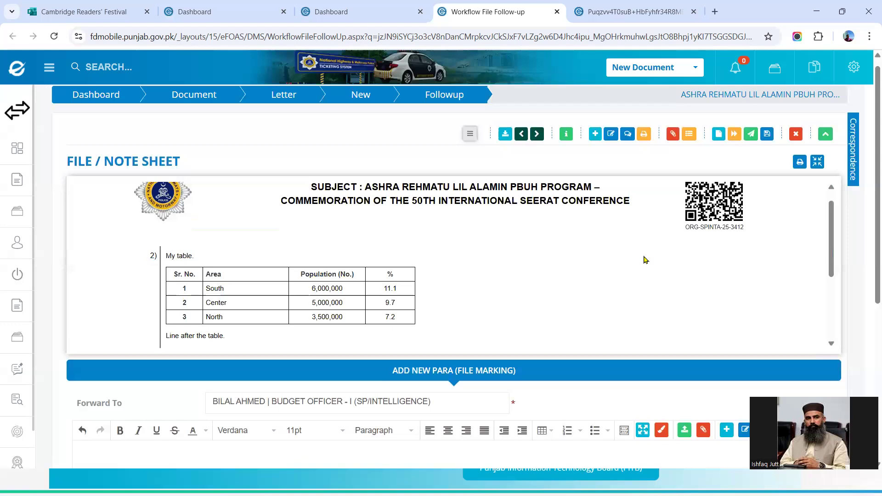
{"action": "scroll", "coordinate": [643, 260], "scroll_direction": "down", "scroll_amount": 5}
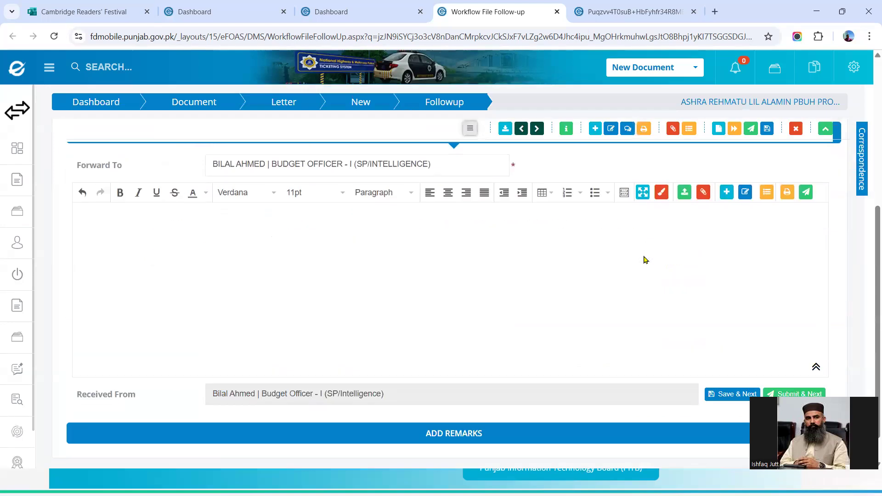
{"action": "scroll", "coordinate": [644, 260], "scroll_direction": "down", "scroll_amount": 1}
{"action": "left_click", "coordinate": [744, 159]}
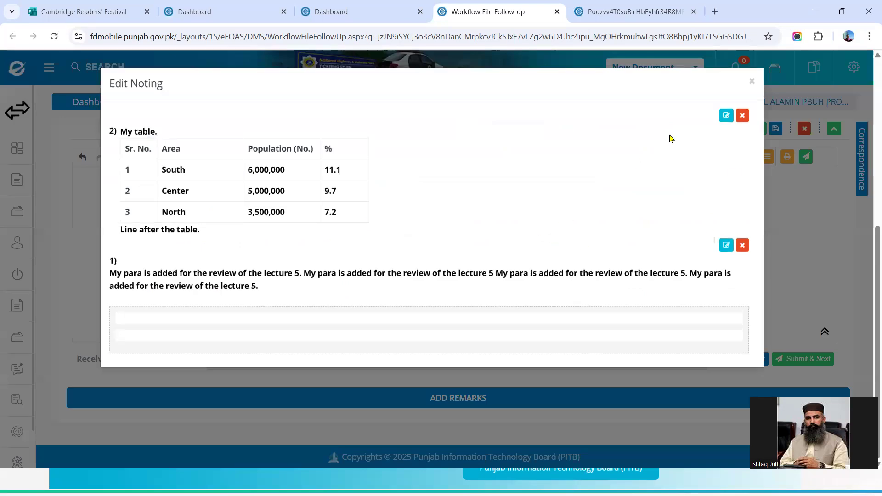
{"action": "left_click", "coordinate": [725, 120]}
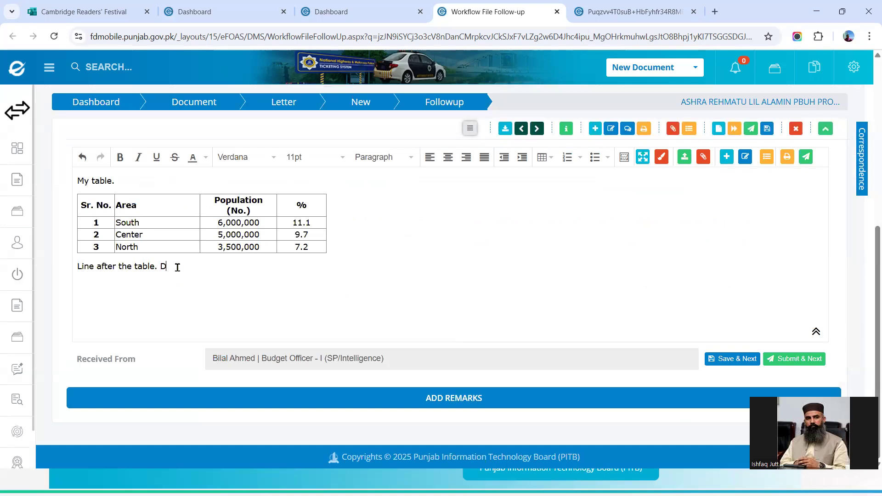
{"action": "type", "text": "Documn"}
{"action": "type", "text": "nt attached"}
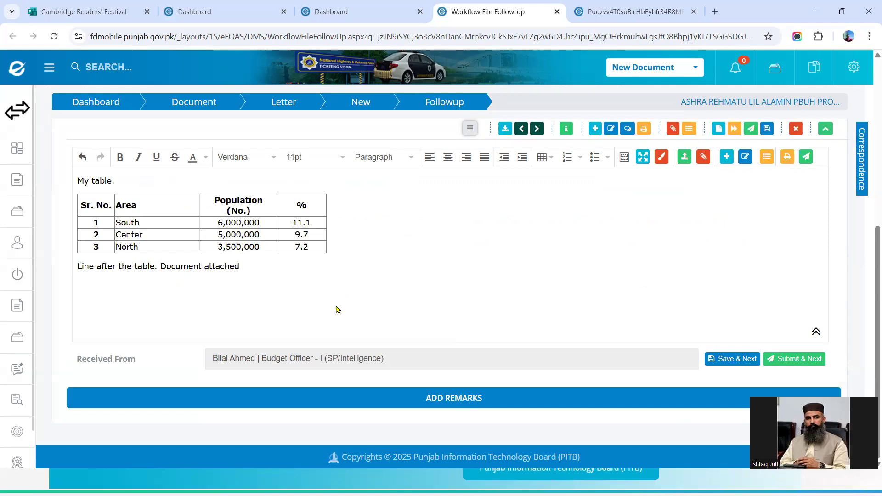
- Insert a link to Annex A with the display name "Flag -1" and add the edited para back to the note sheet
{"action": "left_click", "coordinate": [704, 161]}
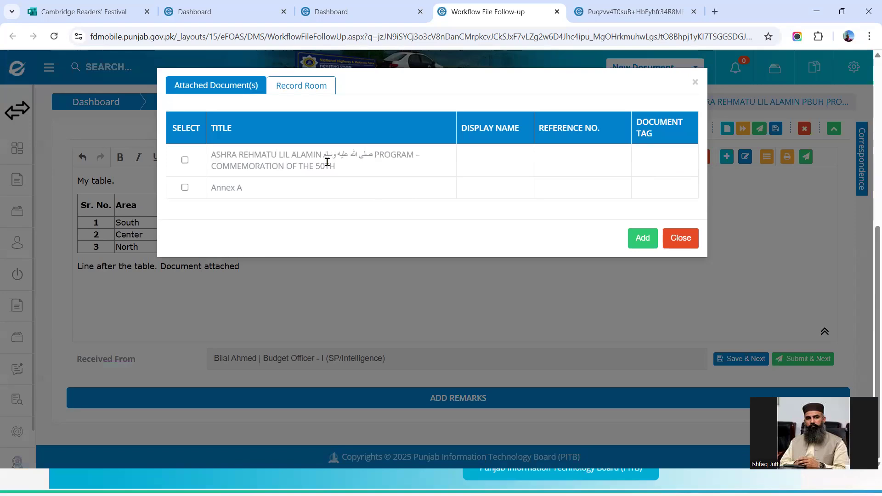
{"action": "left_click", "coordinate": [185, 188]}
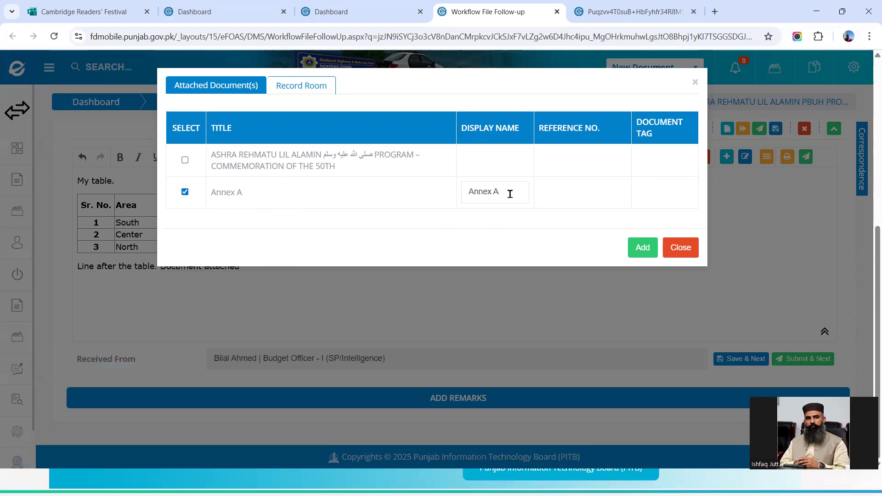
{"action": "left_click", "coordinate": [513, 196]}
{"action": "left_click_drag", "start_coordinate": [512, 196], "coordinate": [442, 193]}
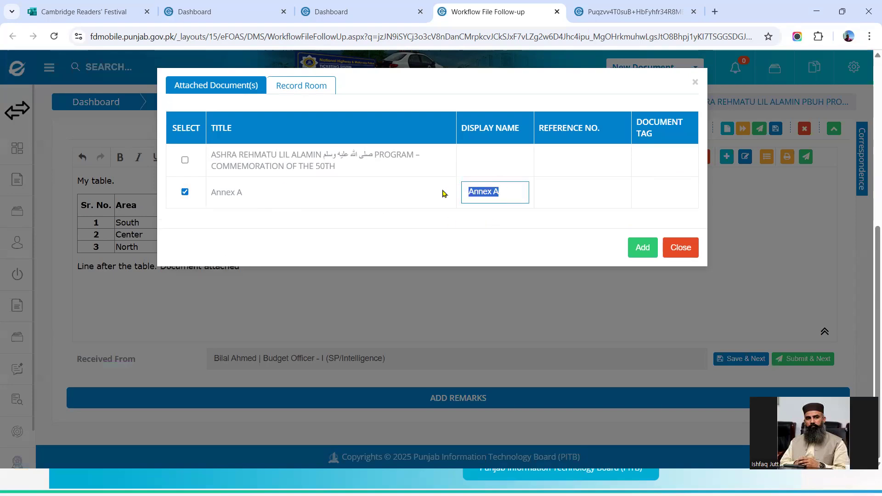
{"action": "type", "text": "Flag 1"}
{"action": "left_click", "coordinate": [635, 248]}
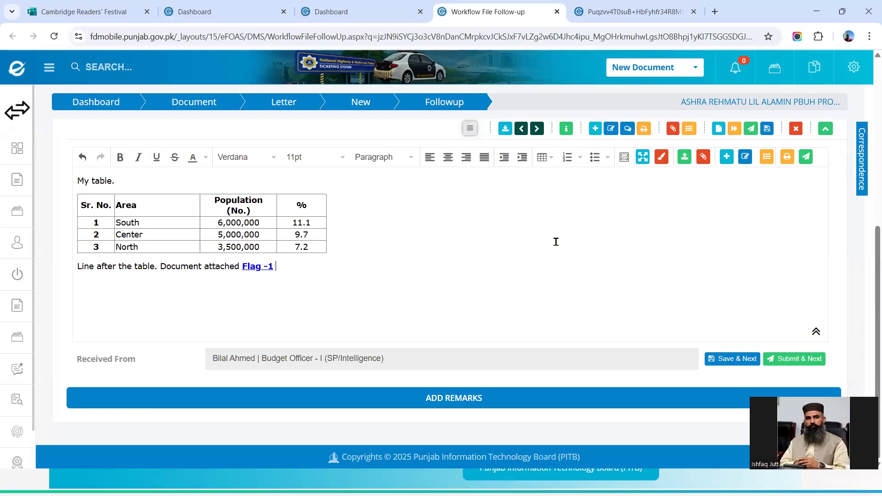
{"action": "left_click", "coordinate": [730, 164]}
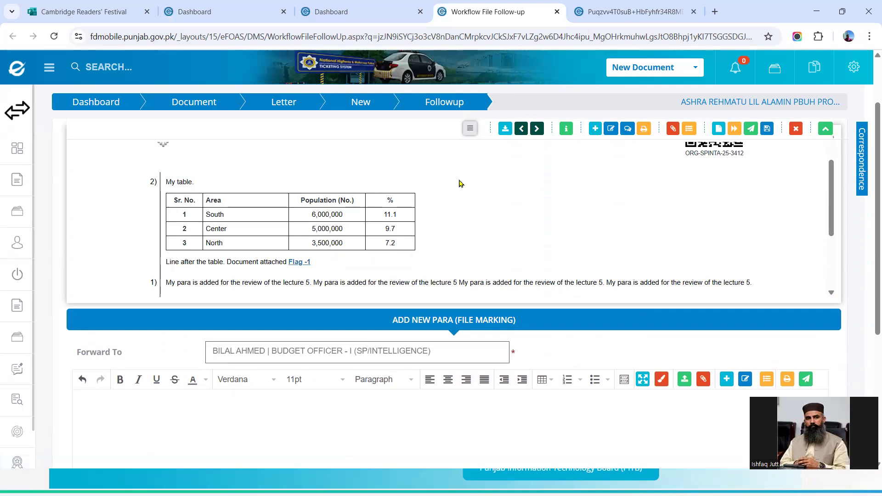
- Open the Flag -1 link, read through the attached festival document, and return to review the note sheet paras
{"action": "left_click", "coordinate": [301, 262]}
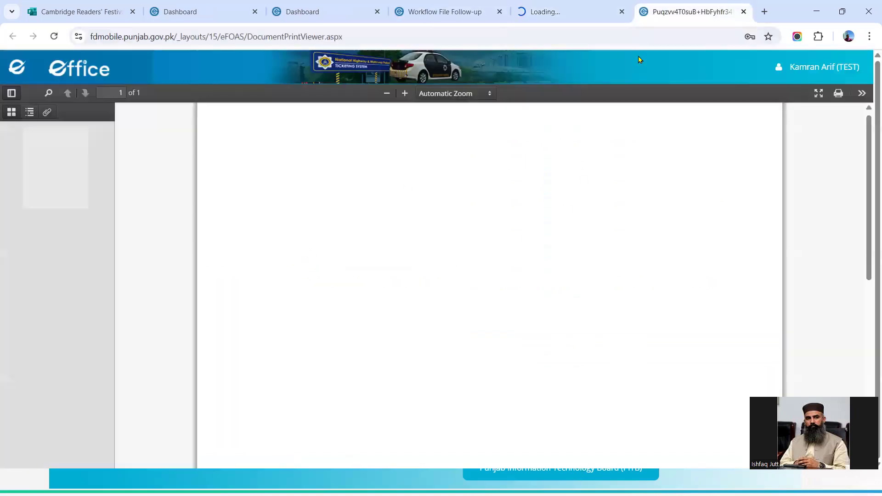
{"action": "scroll", "coordinate": [801, 280], "scroll_direction": "down", "scroll_amount": 10}
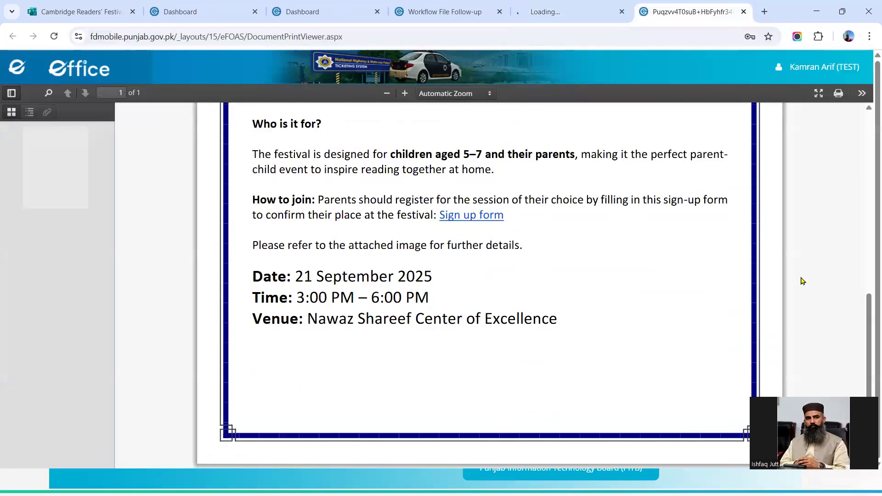
{"action": "scroll", "coordinate": [801, 281], "scroll_direction": "up", "scroll_amount": 2}
{"action": "scroll", "coordinate": [802, 281], "scroll_direction": "up", "scroll_amount": 6}
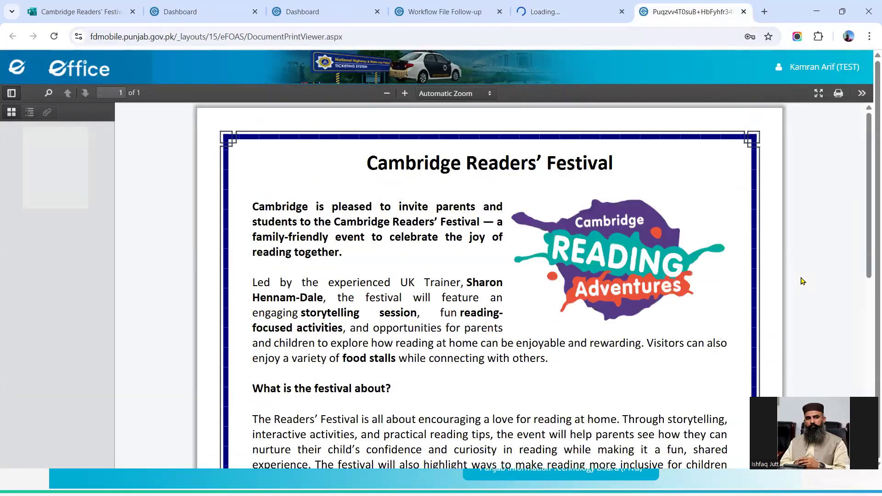
{"action": "left_click", "coordinate": [569, 12]}
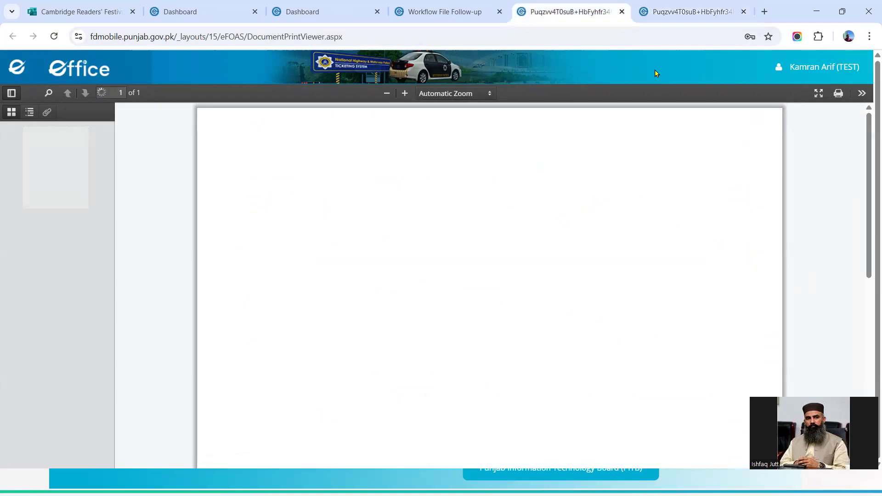
{"action": "left_click", "coordinate": [445, 12]}
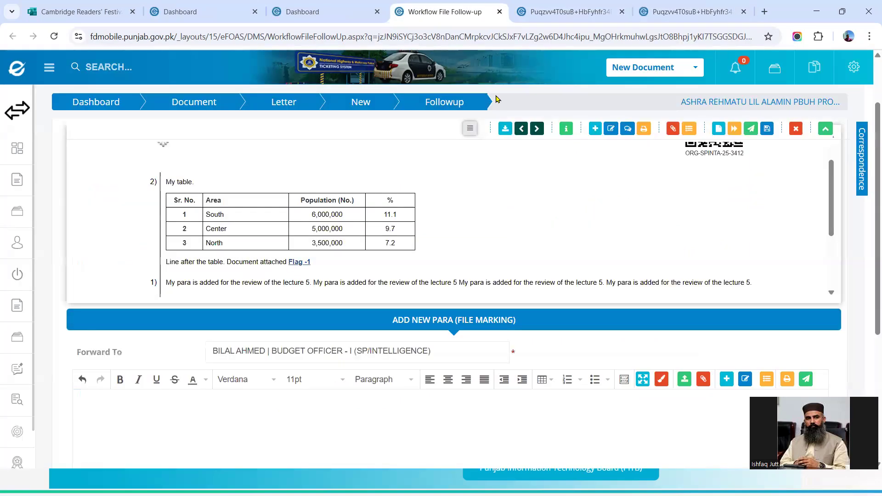
{"action": "scroll", "coordinate": [542, 257], "scroll_direction": "down", "scroll_amount": 1}
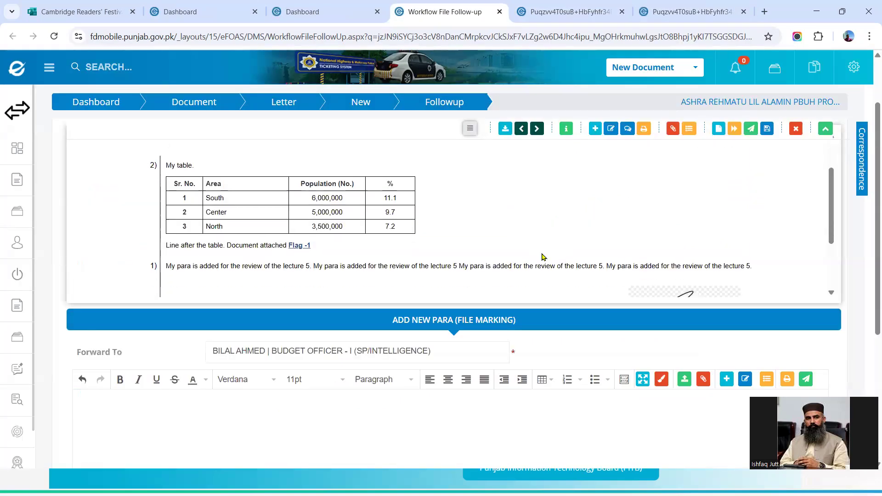
{"action": "scroll", "coordinate": [543, 257], "scroll_direction": "up", "scroll_amount": 2}
{"action": "scroll", "coordinate": [542, 257], "scroll_direction": "down", "scroll_amount": 2}
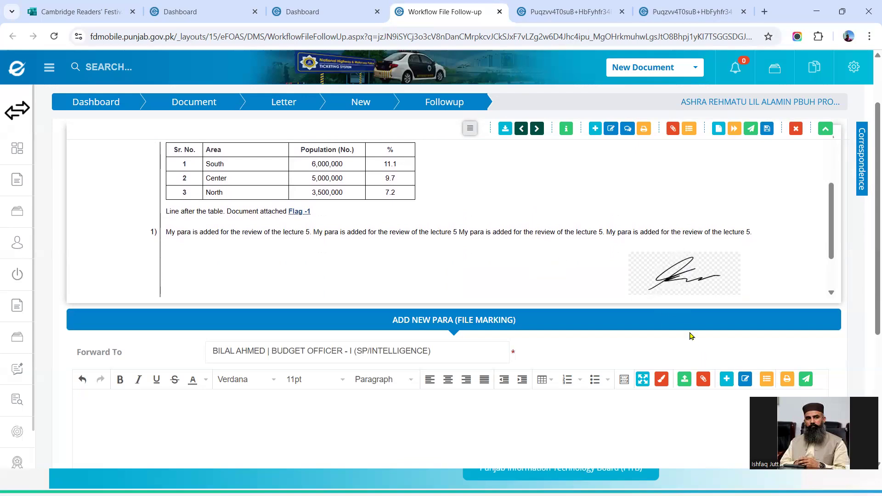
- Load para 2 with the table into the editor for editing
{"action": "left_click", "coordinate": [745, 380]}
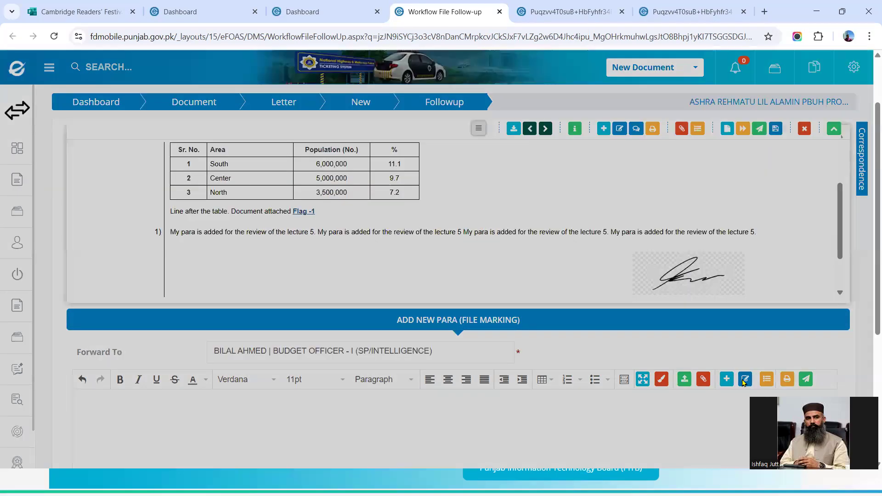
{"action": "left_click", "coordinate": [726, 115]}
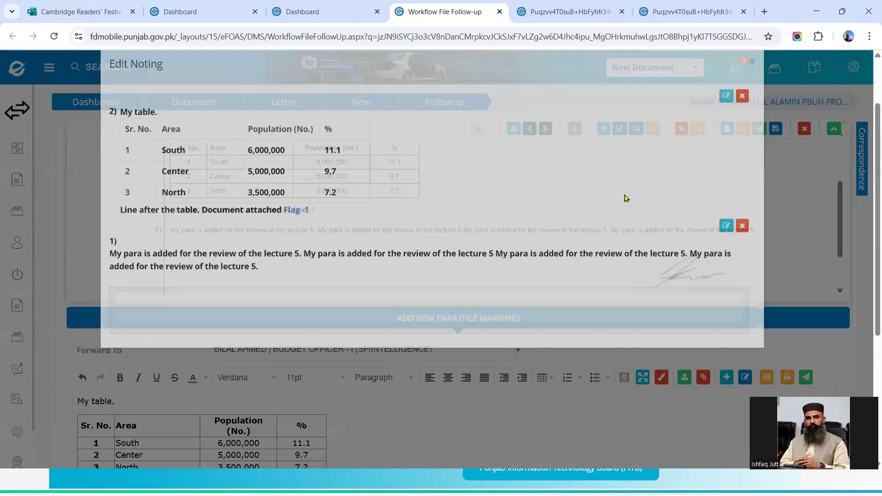
{"action": "scroll", "coordinate": [291, 340], "scroll_direction": "down", "scroll_amount": 1}
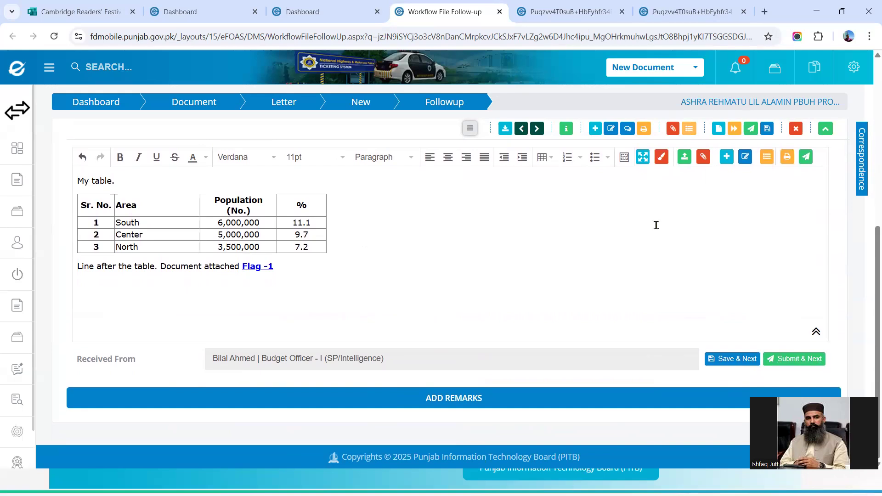
- Examine the labelled para commands, the paras on the note sheet, and the para numbers offered for a paragraph reference
{"action": "left_click", "coordinate": [825, 128]}
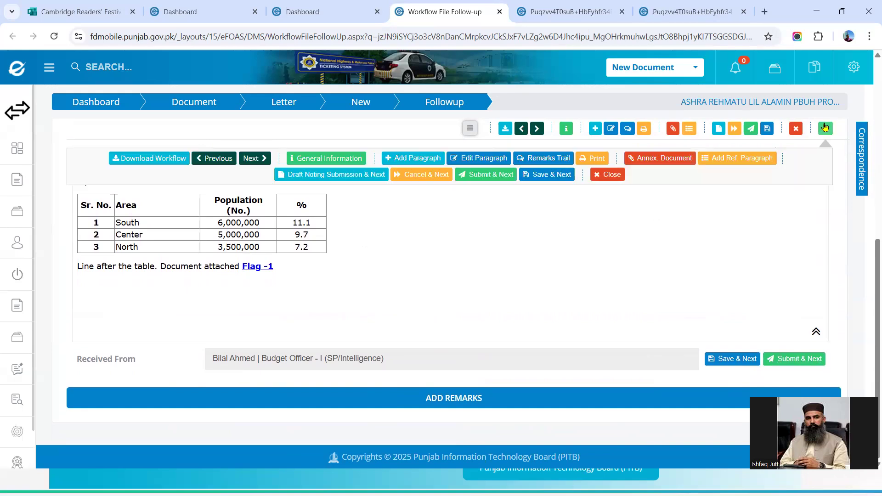
{"action": "left_click", "coordinate": [825, 129]}
{"action": "scroll", "coordinate": [705, 250], "scroll_direction": "up", "scroll_amount": 3}
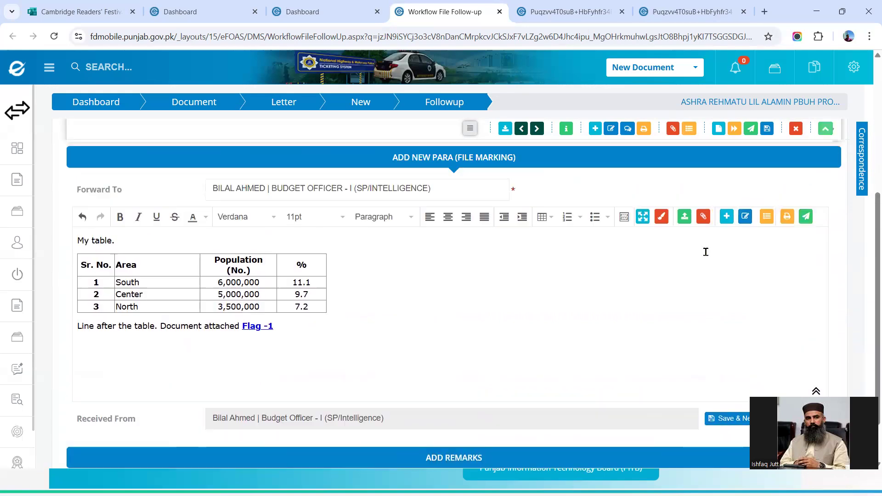
{"action": "scroll", "coordinate": [605, 278], "scroll_direction": "up", "scroll_amount": 5}
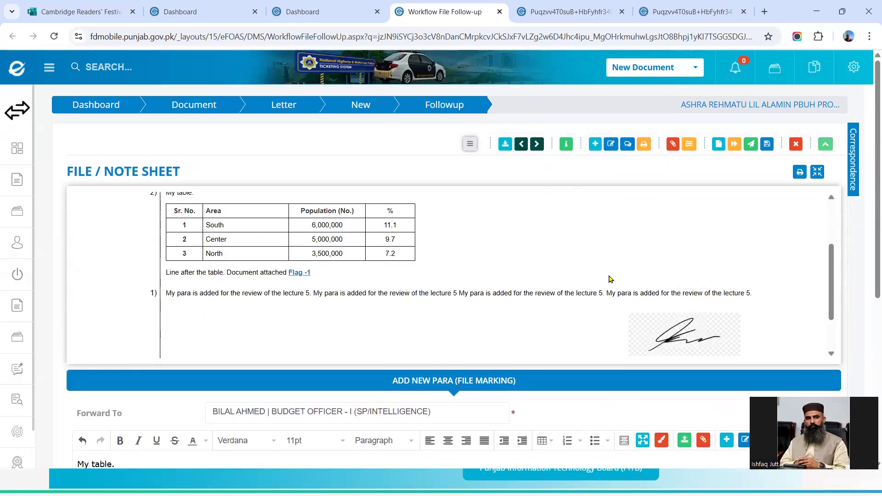
{"action": "scroll", "coordinate": [610, 279], "scroll_direction": "up", "scroll_amount": 3}
{"action": "scroll", "coordinate": [610, 278], "scroll_direction": "down", "scroll_amount": 8}
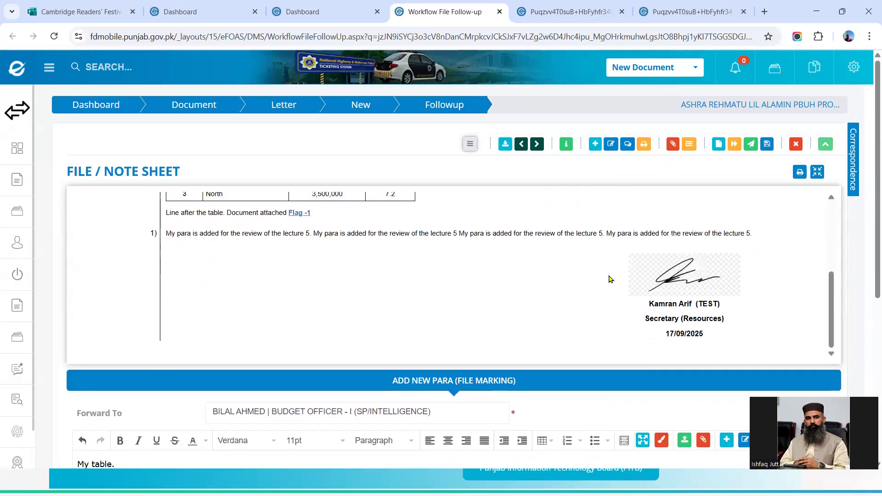
{"action": "scroll", "coordinate": [610, 277], "scroll_direction": "down", "scroll_amount": 3}
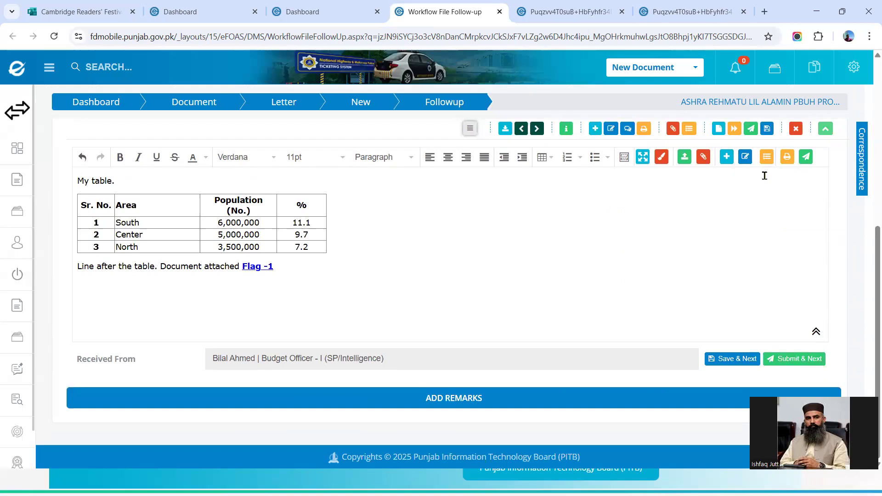
{"action": "left_click", "coordinate": [767, 156]}
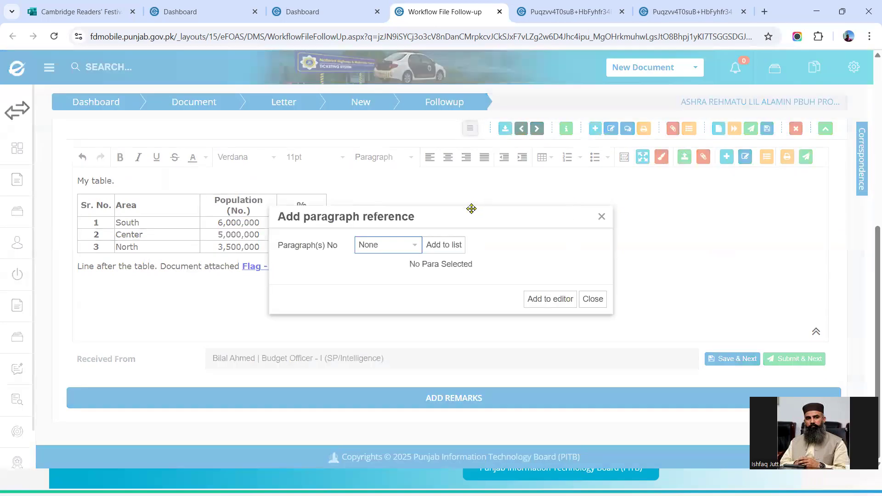
{"action": "left_click", "coordinate": [411, 252]}
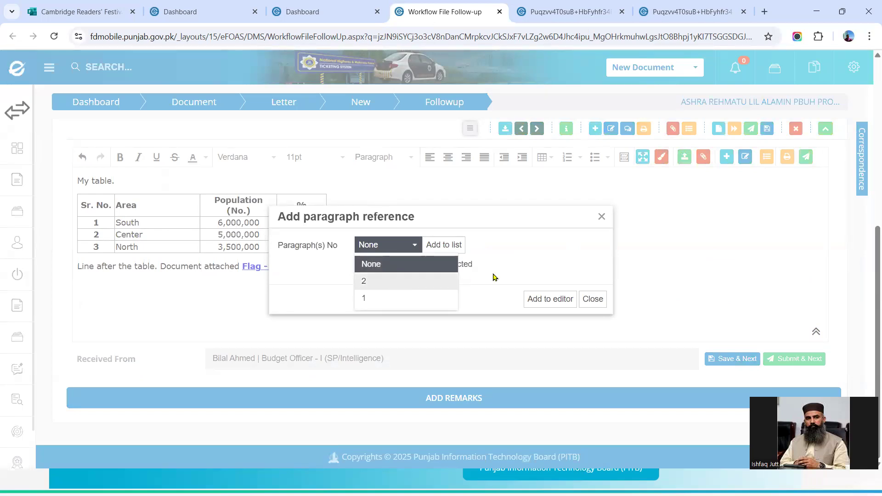
{"action": "left_click", "coordinate": [602, 217]}
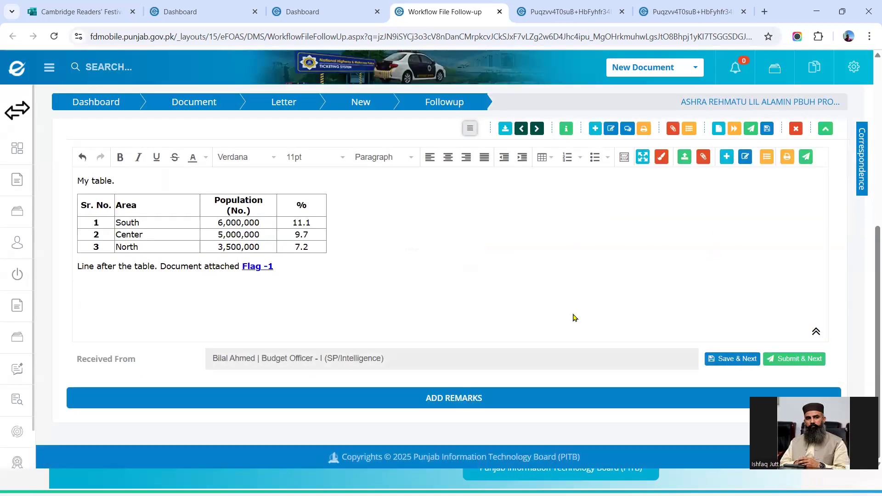
- Add para 2 back to the note sheet and write a new para reading "Refer to para 2/n. case is submitted."
{"action": "scroll", "coordinate": [574, 317], "scroll_direction": "up", "scroll_amount": 3}
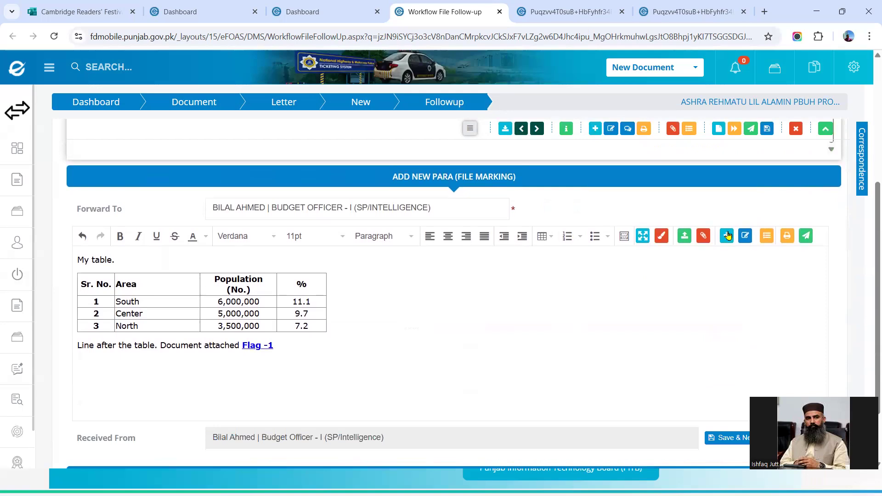
{"action": "left_click", "coordinate": [728, 236]}
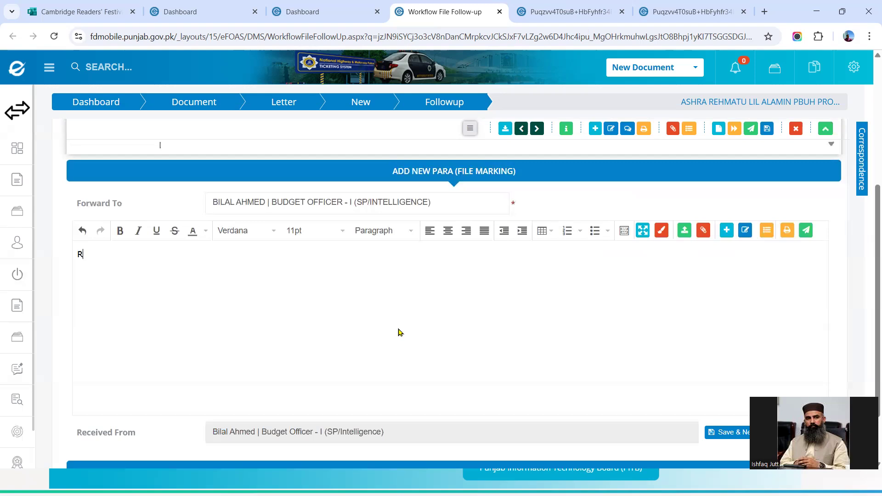
{"action": "type", "text": "Refer to para 2/n. case is si"}
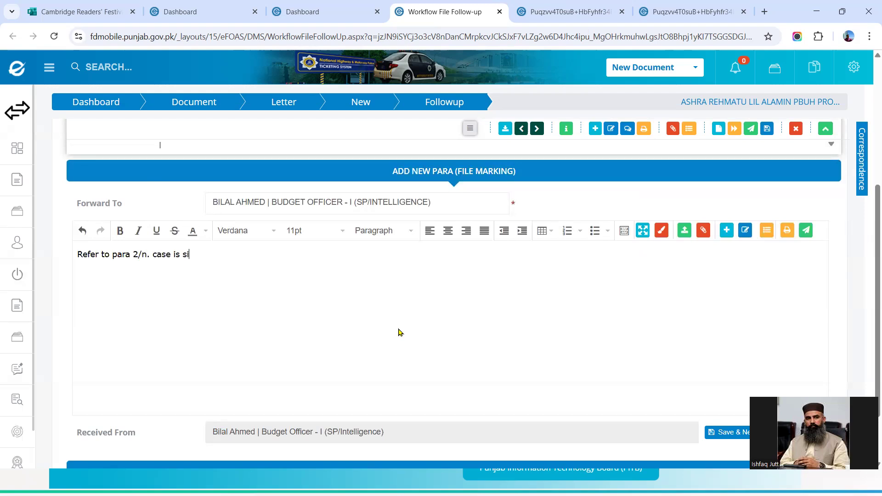
{"action": "key", "text": "BackSpace"}
{"action": "type", "text": "ubmitted."}
- Replace the text "2/n" in the new para with a paragraph reference to para 2
{"action": "left_click_drag", "start_coordinate": [147, 254], "coordinate": [138, 254]}
{"action": "key", "text": "shift+Left"}
{"action": "scroll", "coordinate": [318, 271], "scroll_direction": "up", "scroll_amount": 4}
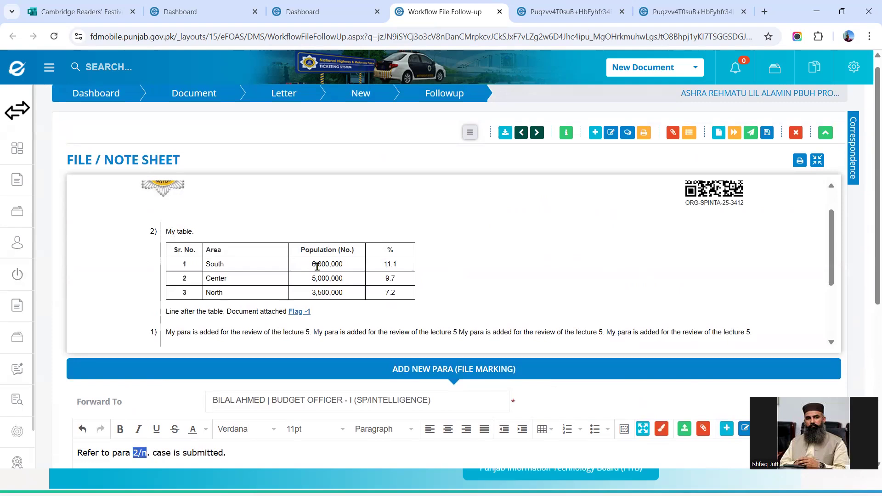
{"action": "scroll", "coordinate": [506, 421], "scroll_direction": "down", "scroll_amount": 2}
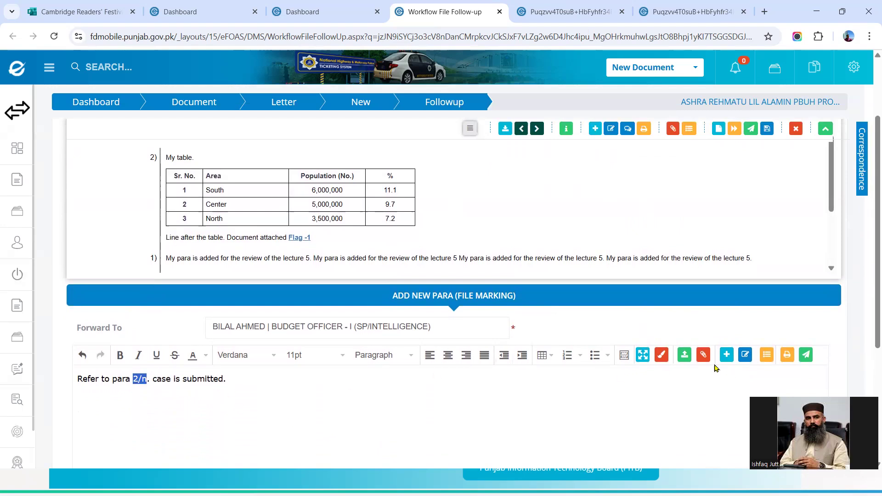
{"action": "left_click", "coordinate": [768, 355]}
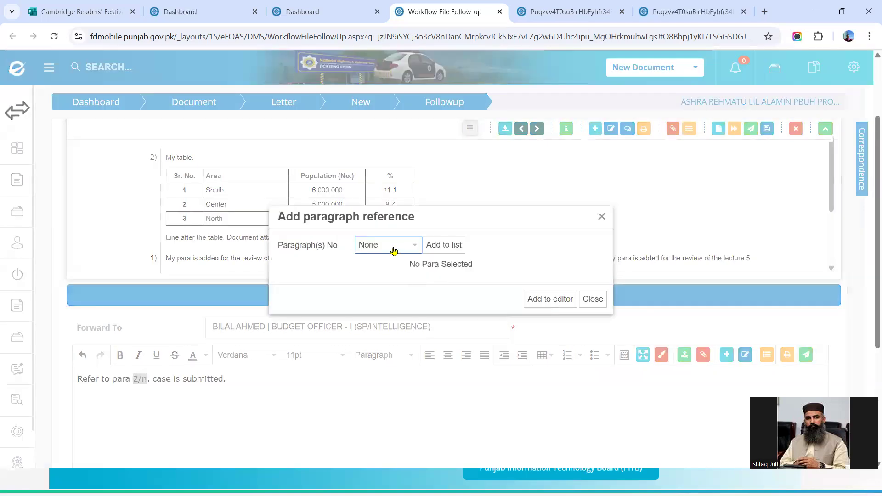
{"action": "left_click", "coordinate": [394, 250]}
{"action": "left_click", "coordinate": [381, 281]}
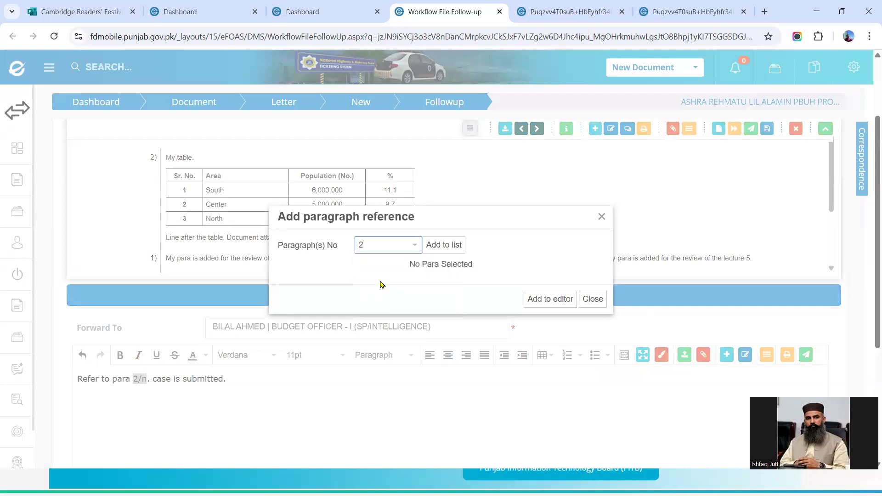
{"action": "left_click", "coordinate": [439, 248]}
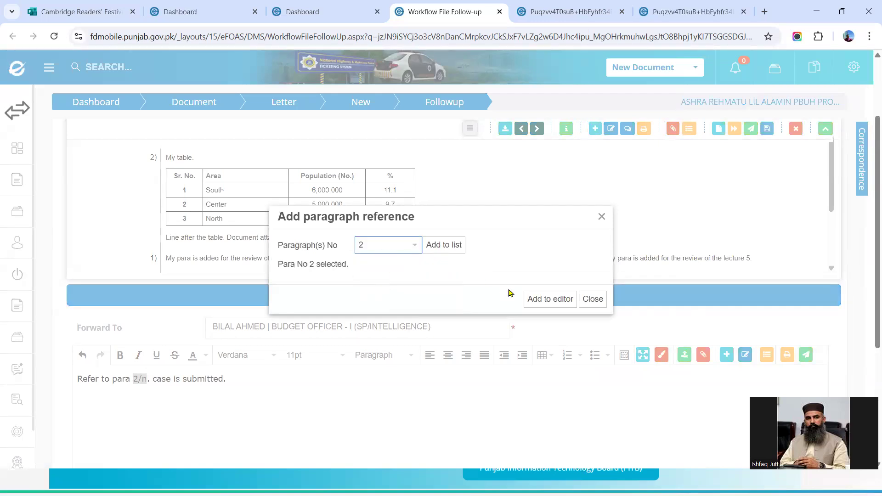
{"action": "left_click", "coordinate": [547, 300]}
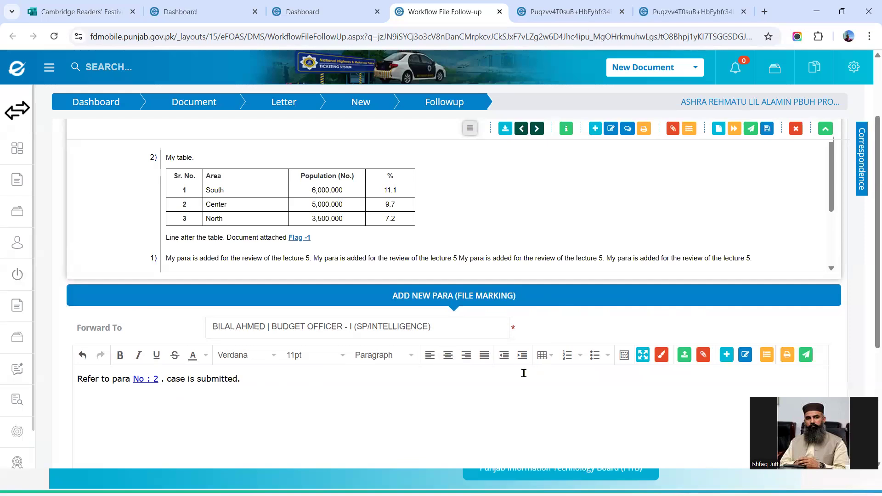
- Change the display text of the inserted para reference link to "2/n"
{"action": "key", "text": "BackSpace"}
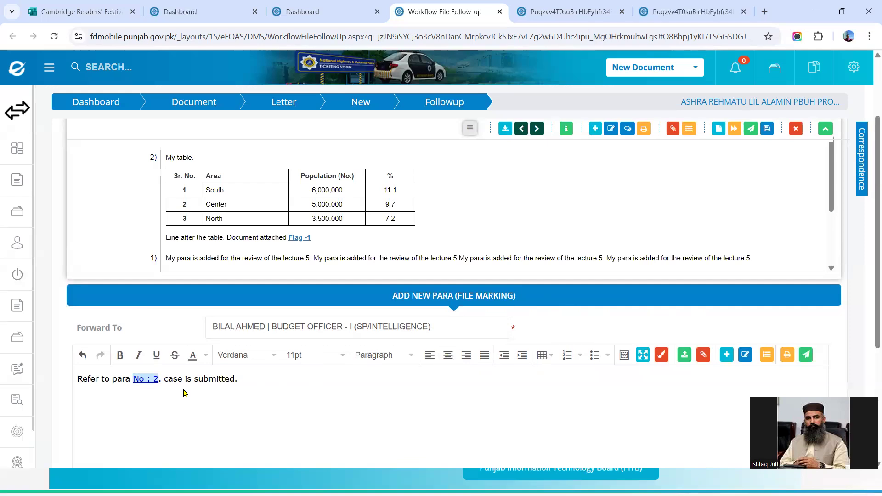
{"action": "key", "text": "Right"}
{"action": "key", "text": "Left"}
{"action": "key", "text": "BackSpace"}
{"action": "key", "text": "BackSpace"}
{"action": "key", "text": "BackSpace"}
{"action": "key", "text": "BackSpace"}
{"action": "key", "text": "BackSpace"}
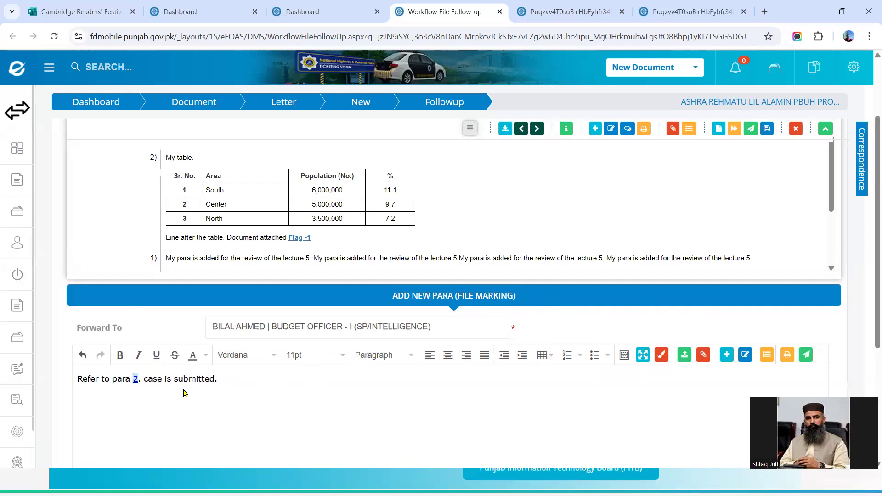
{"action": "type", "text": "/"}
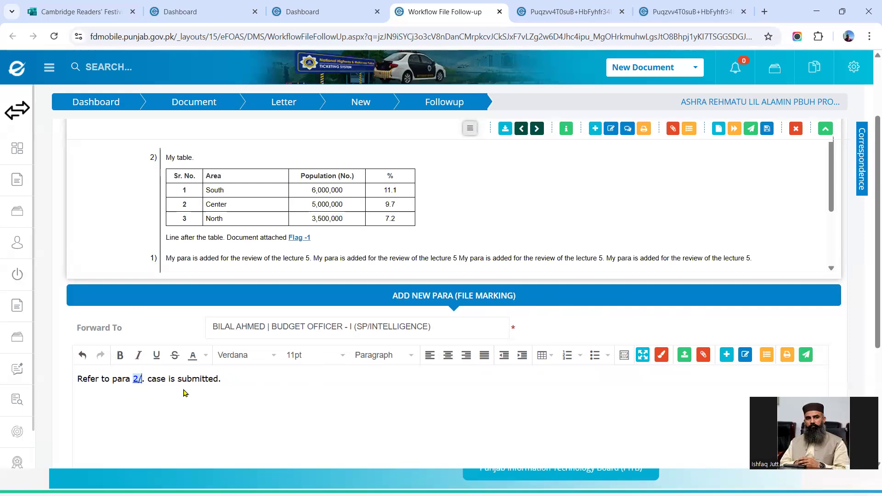
{"action": "type", "text": "n"}
{"action": "left_click", "coordinate": [184, 404]}
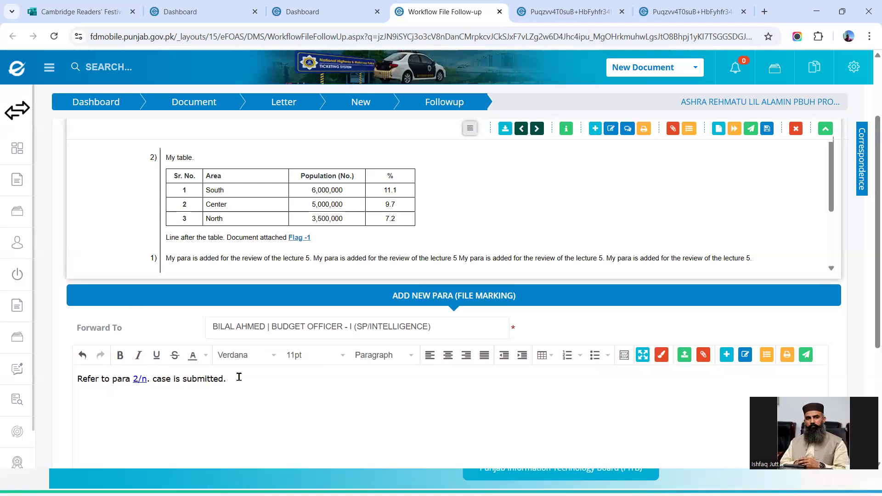
- Replace the full stop after the 2/n link with a single space and add the para to the note sheet
{"action": "left_click", "coordinate": [153, 378]}
{"action": "key", "text": "BackSpace"}
{"action": "key", "text": "BackSpace"}
{"action": "key", "text": "Right"}
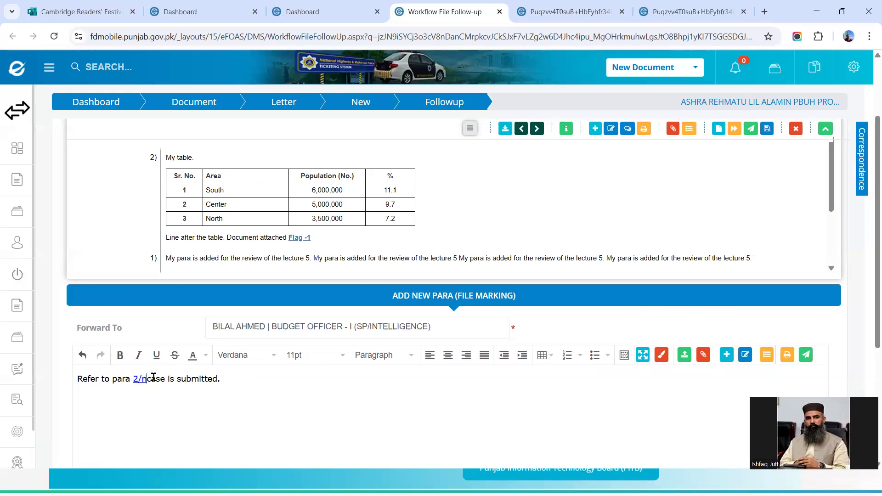
{"action": "left_click", "coordinate": [240, 381]}
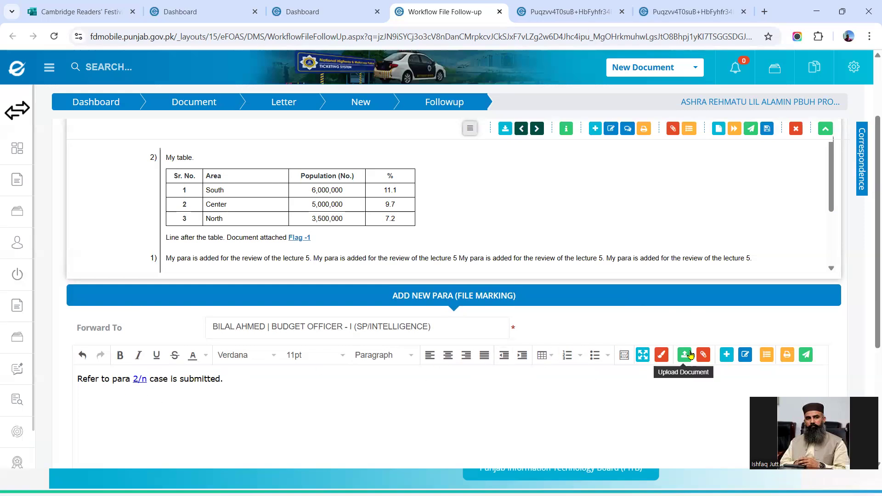
{"action": "left_click", "coordinate": [725, 356]}
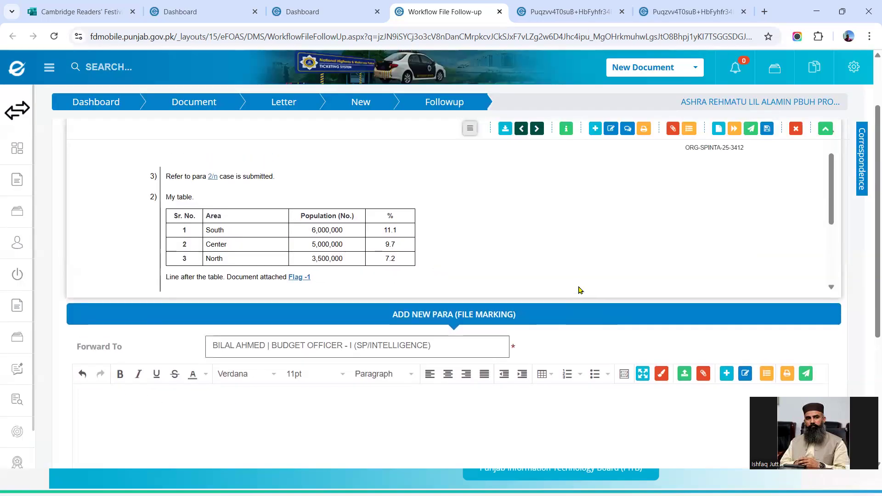
- Open the 2/n reference in the new para, read through the referenced paragraph, and close it to review the note sheet
{"action": "scroll", "coordinate": [580, 291], "scroll_direction": "up", "scroll_amount": 1}
{"action": "scroll", "coordinate": [580, 291], "scroll_direction": "down", "scroll_amount": 1}
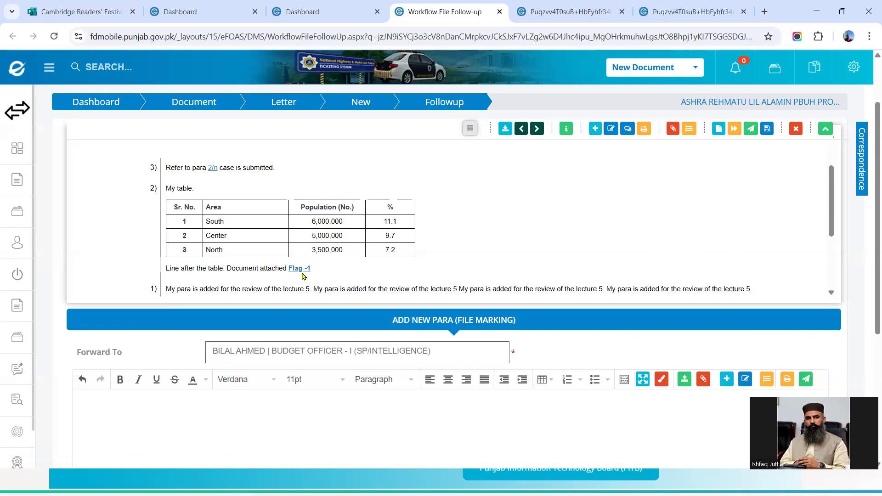
{"action": "scroll", "coordinate": [302, 276], "scroll_direction": "down", "scroll_amount": 1}
{"action": "scroll", "coordinate": [297, 275], "scroll_direction": "up", "scroll_amount": 2}
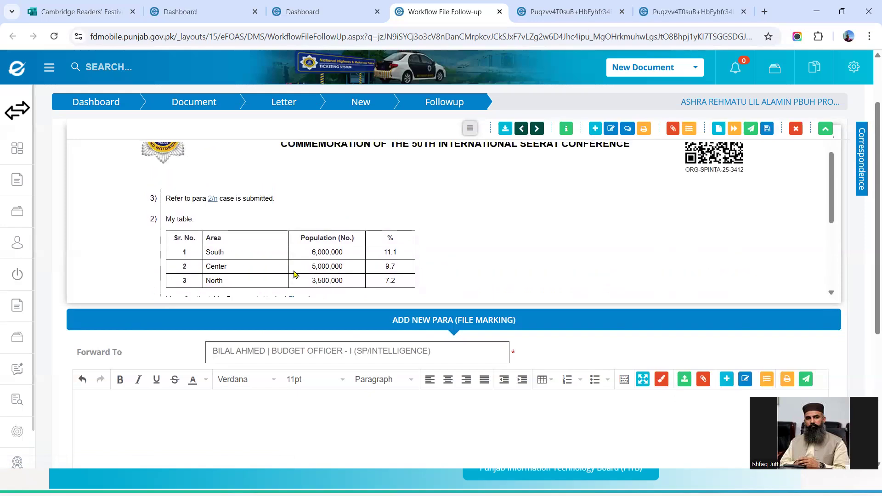
{"action": "left_click", "coordinate": [211, 200]}
{"action": "scroll", "coordinate": [363, 335], "scroll_direction": "down", "scroll_amount": 1}
{"action": "scroll", "coordinate": [362, 335], "scroll_direction": "up", "scroll_amount": 1}
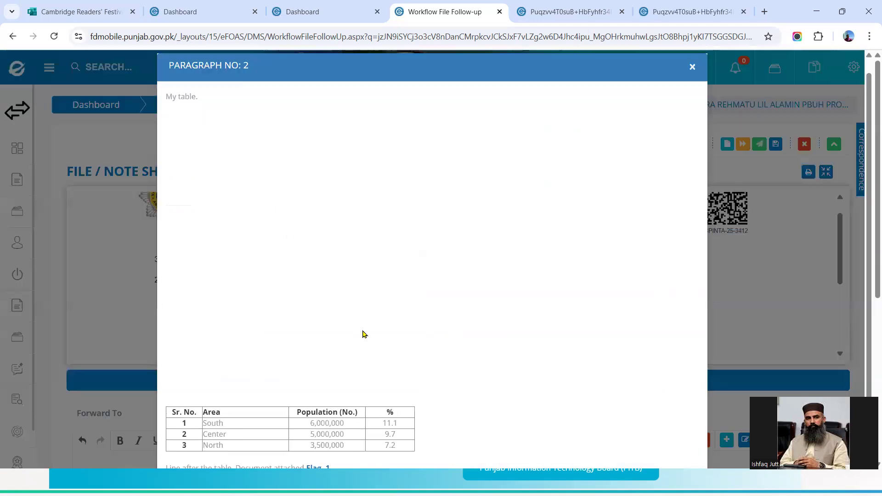
{"action": "scroll", "coordinate": [364, 335], "scroll_direction": "down", "scroll_amount": 1}
{"action": "scroll", "coordinate": [364, 335], "scroll_direction": "up", "scroll_amount": 1}
{"action": "scroll", "coordinate": [365, 334], "scroll_direction": "down", "scroll_amount": 1}
{"action": "scroll", "coordinate": [364, 335], "scroll_direction": "up", "scroll_amount": 1}
{"action": "scroll", "coordinate": [365, 335], "scroll_direction": "down", "scroll_amount": 1}
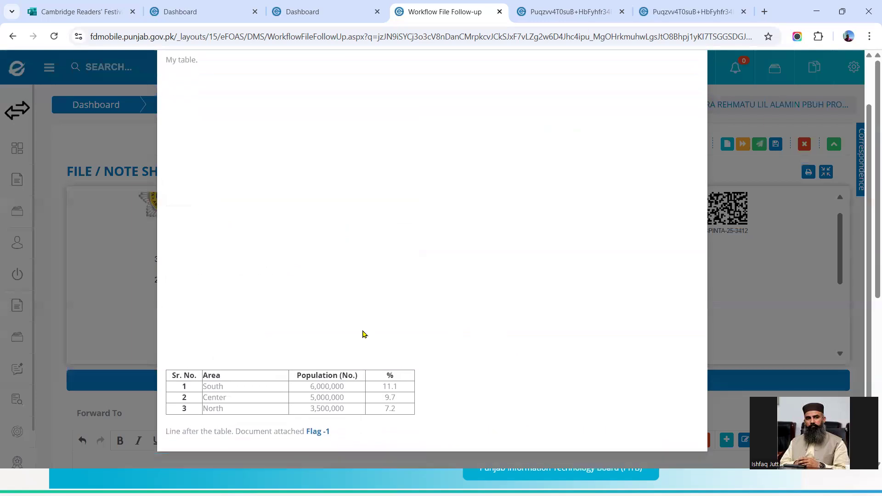
{"action": "scroll", "coordinate": [361, 331], "scroll_direction": "up", "scroll_amount": 1}
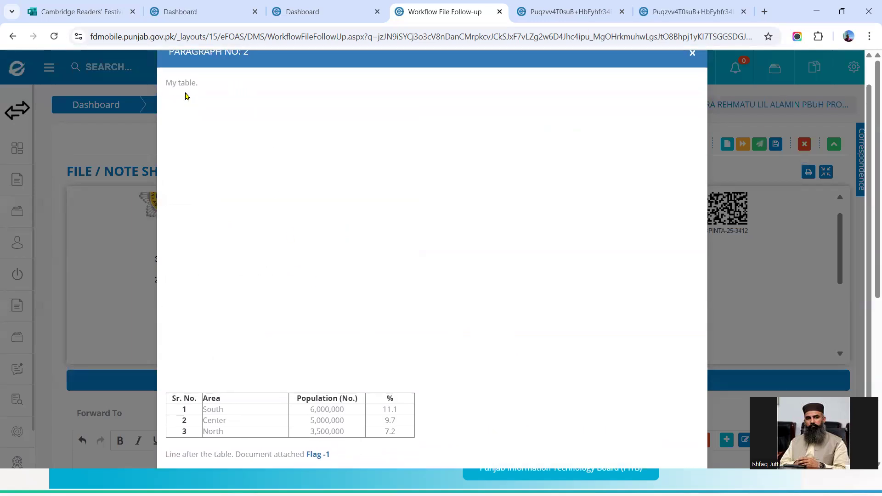
{"action": "scroll", "coordinate": [396, 368], "scroll_direction": "down", "scroll_amount": 1}
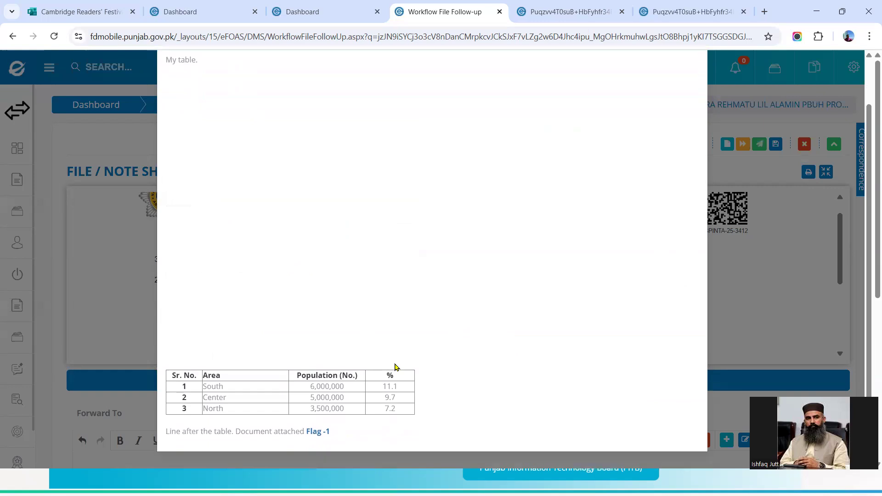
{"action": "scroll", "coordinate": [642, 205], "scroll_direction": "up", "scroll_amount": 2}
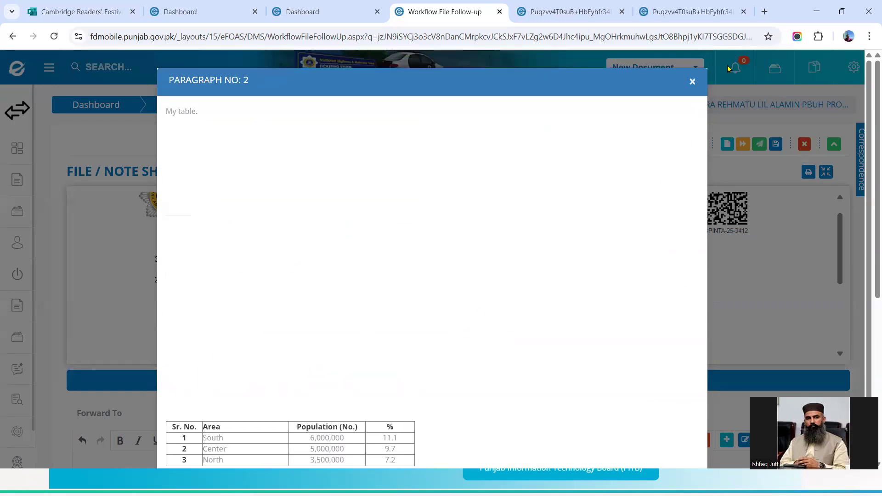
{"action": "left_click", "coordinate": [692, 82]}
{"action": "scroll", "coordinate": [545, 283], "scroll_direction": "down", "scroll_amount": 3}
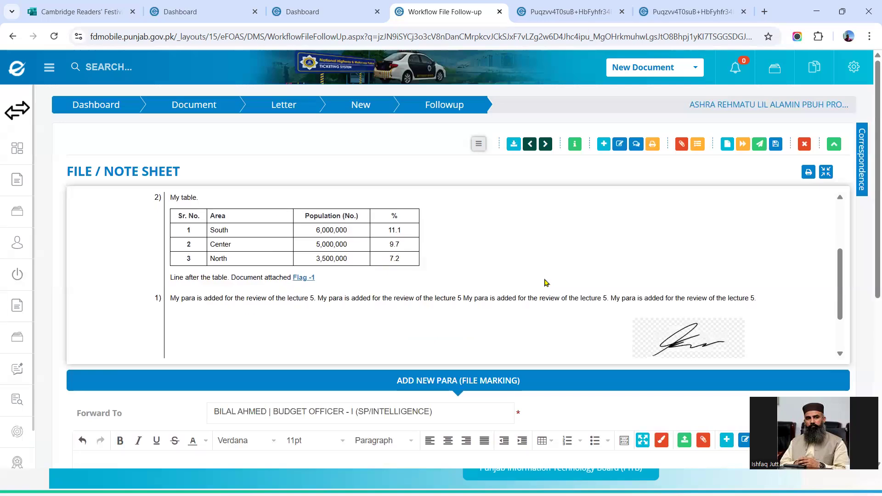
- Open the noting for editing and delete the para about the review of lecture 5 from the note sheet
{"action": "scroll", "coordinate": [545, 282], "scroll_direction": "down", "scroll_amount": 2}
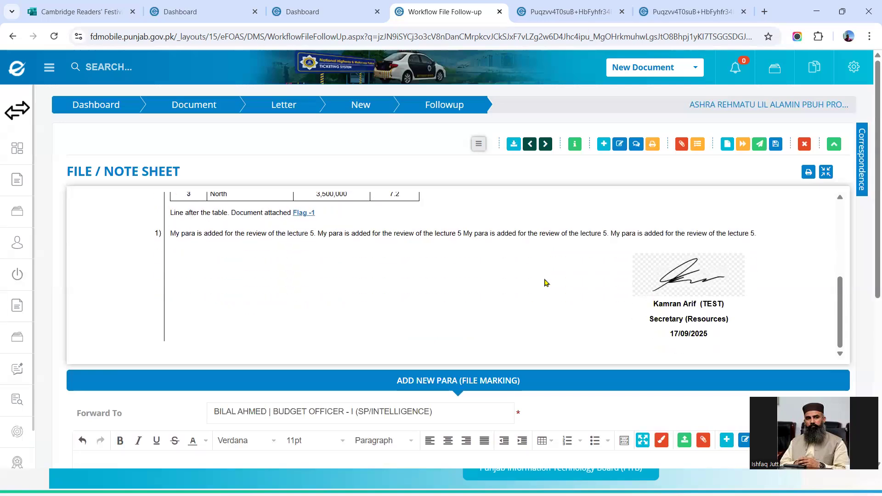
{"action": "left_click", "coordinate": [745, 442]}
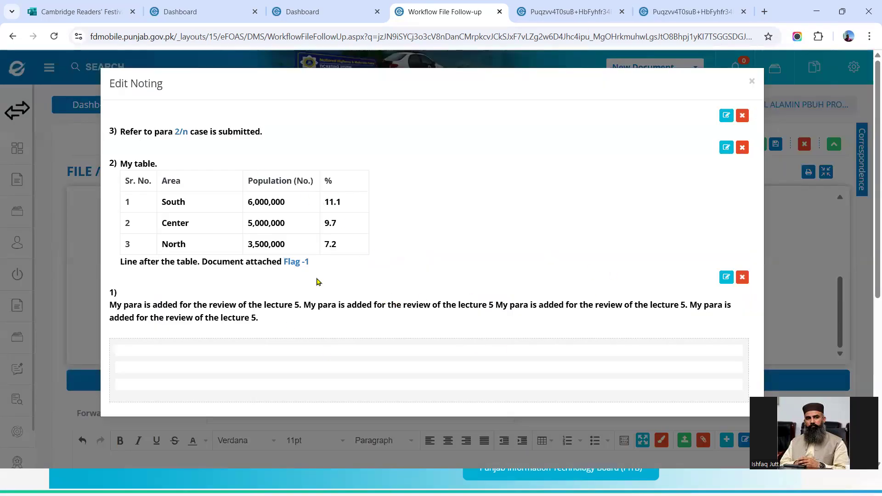
{"action": "scroll", "coordinate": [494, 363], "scroll_direction": "down", "scroll_amount": 3}
{"action": "scroll", "coordinate": [494, 364], "scroll_direction": "up", "scroll_amount": 3}
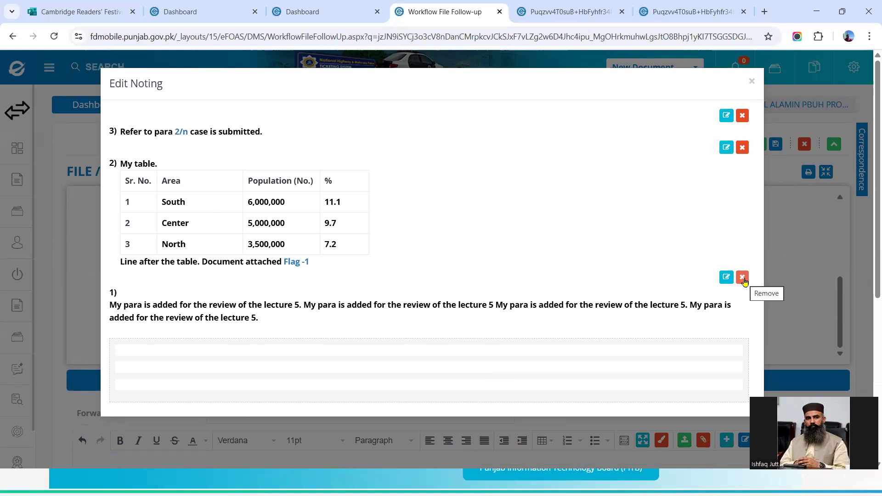
{"action": "left_click", "coordinate": [743, 278]}
{"action": "left_click", "coordinate": [502, 110]}
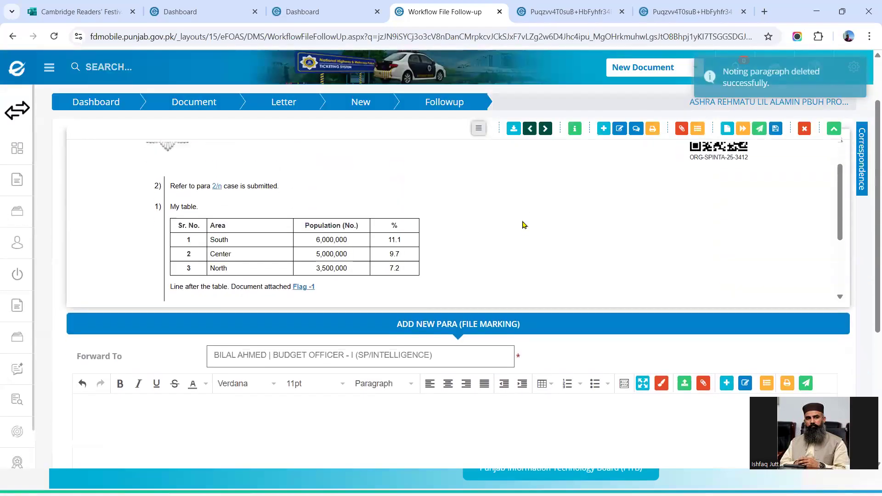
- Open the 2/n reference in the submitted-case para to check which paragraph it points to, and close it
{"action": "left_click", "coordinate": [214, 185]}
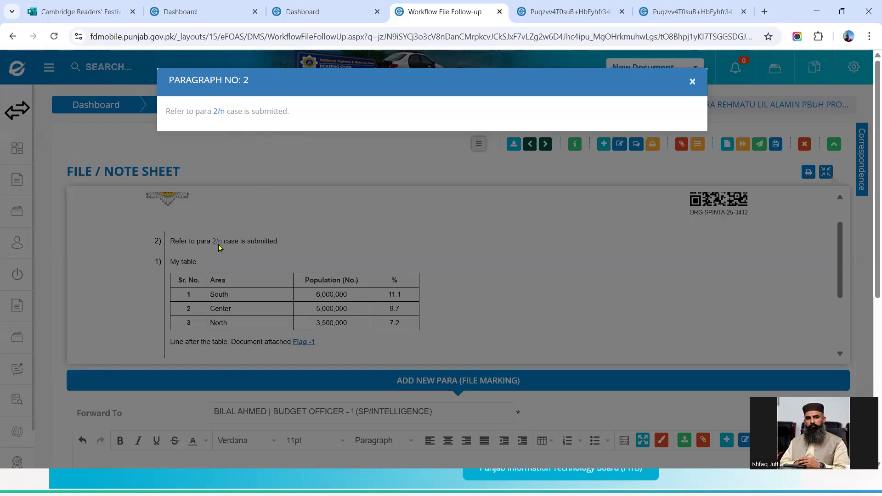
{"action": "left_click", "coordinate": [691, 82]}
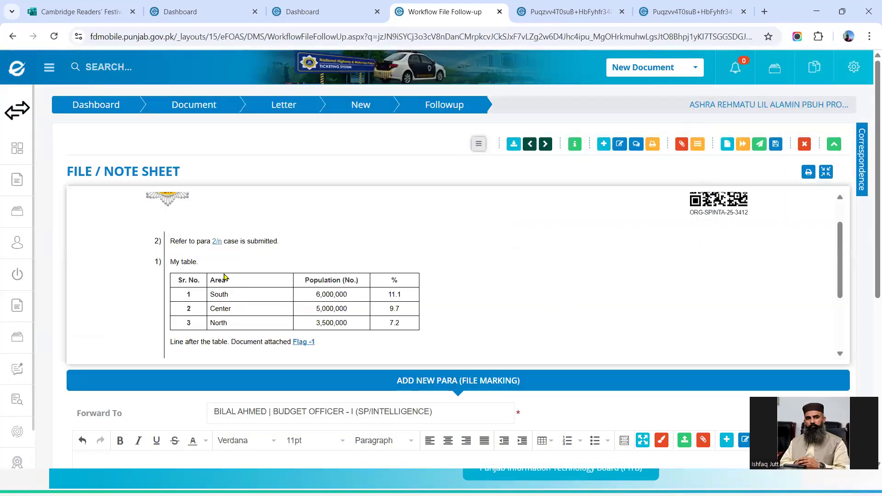
{"action": "scroll", "coordinate": [621, 372], "scroll_direction": "down", "scroll_amount": 1}
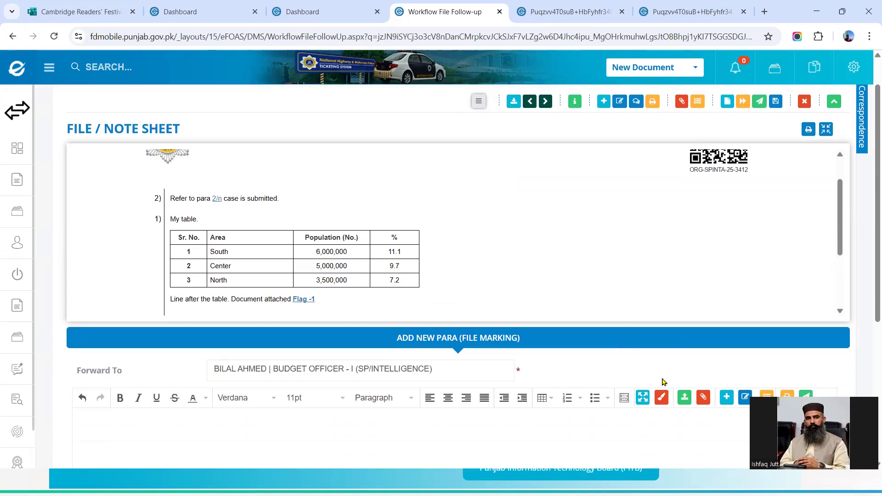
- Open the "Refer to para" para for editing and delete its 2/n reference link
{"action": "left_click", "coordinate": [745, 398]}
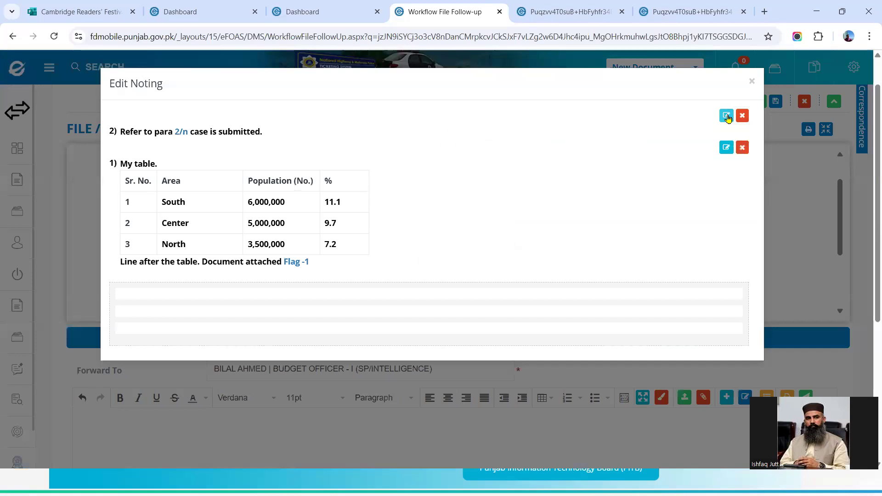
{"action": "left_click", "coordinate": [727, 116]}
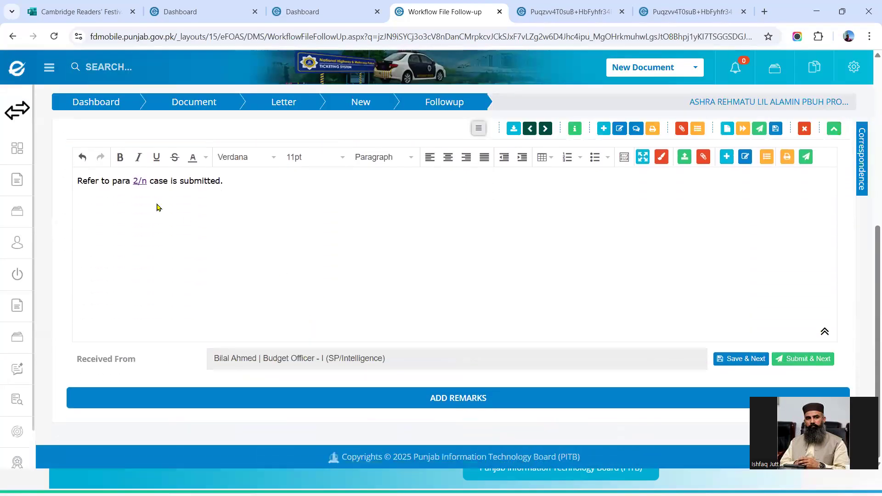
{"action": "double_click", "coordinate": [144, 179]}
{"action": "key", "text": "BackSpace"}
{"action": "key", "text": "BackSpace"}
{"action": "key", "text": "BackSpace"}
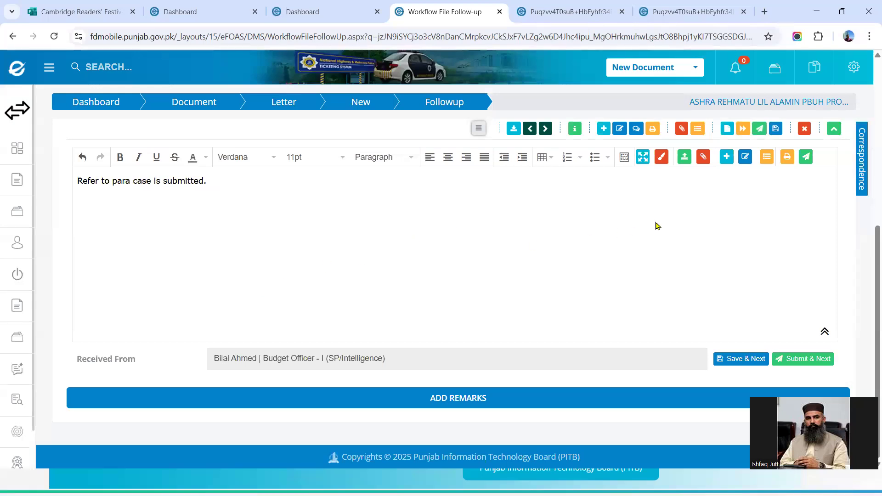
- Insert a paragraph reference to para 1 into the para being edited
{"action": "right_click", "coordinate": [765, 158]}
{"action": "left_click", "coordinate": [794, 224]}
{"action": "left_click", "coordinate": [766, 158]}
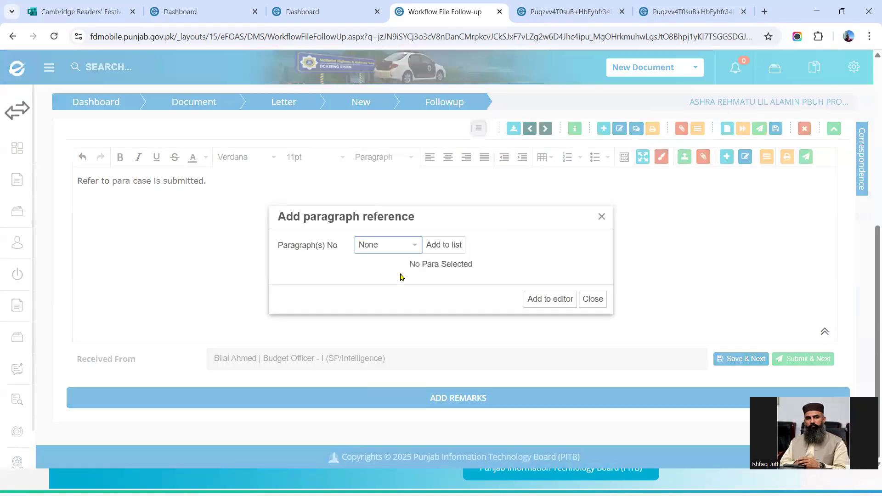
{"action": "left_click", "coordinate": [389, 246]}
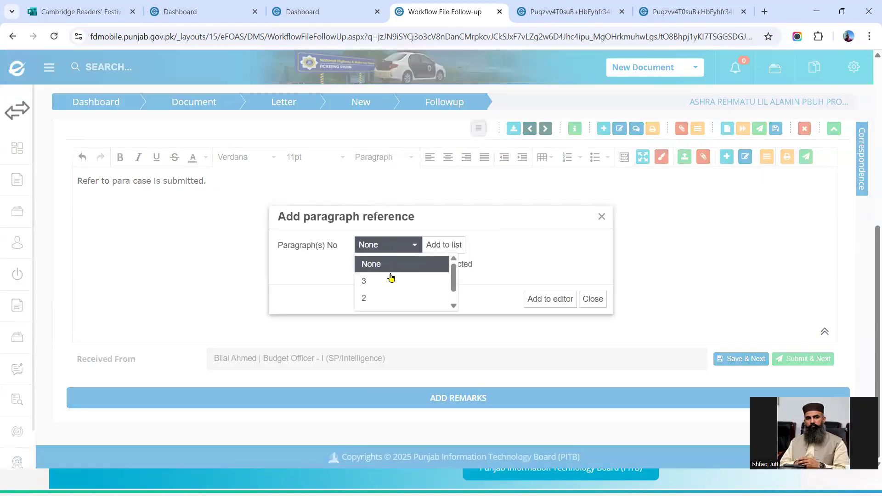
{"action": "scroll", "coordinate": [387, 295], "scroll_direction": "down", "scroll_amount": 2}
{"action": "left_click", "coordinate": [381, 299]}
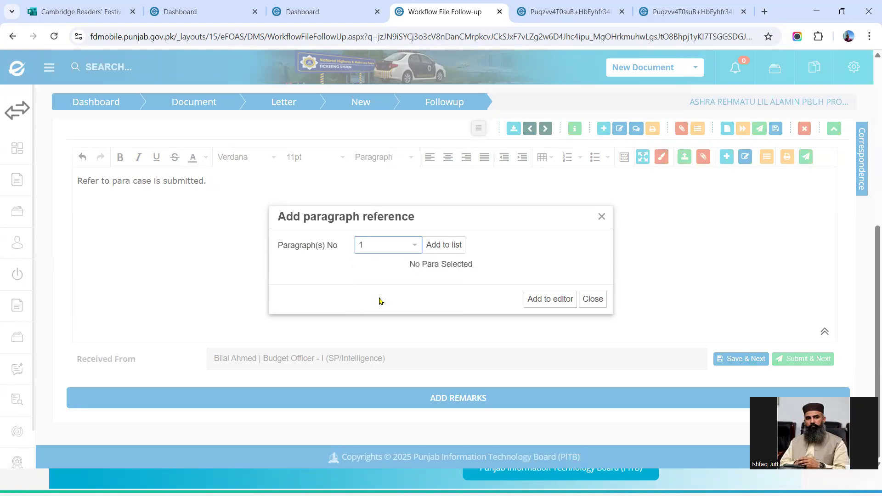
{"action": "left_click", "coordinate": [444, 246]}
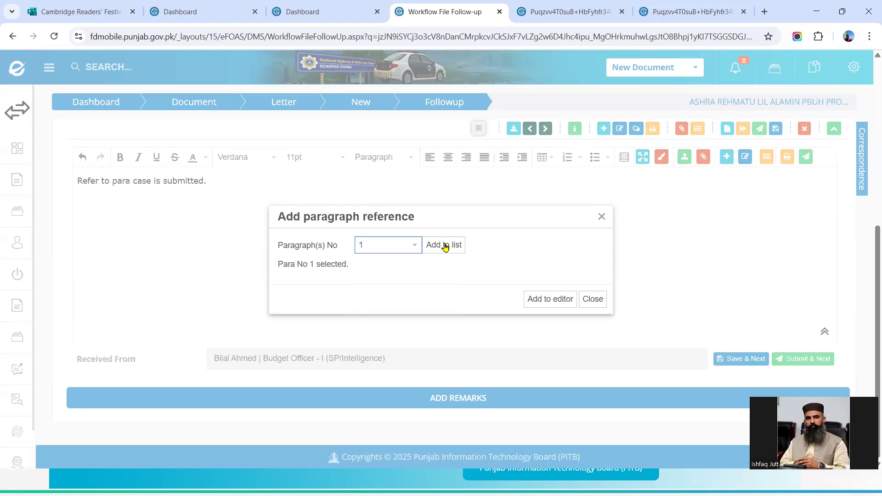
{"action": "right_click", "coordinate": [546, 300]}
{"action": "left_click", "coordinate": [546, 299]}
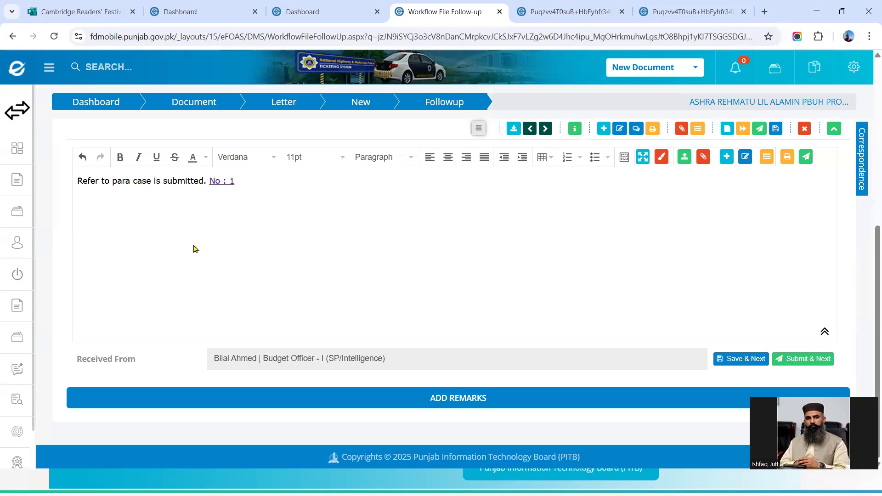
- Relabel the new reference link "1/n", move it after "Refer to para", and save the para to the note sheet
{"action": "left_click", "coordinate": [234, 204]}
{"action": "key", "text": "BackSpace"}
{"action": "key", "text": "BackSpace"}
{"action": "key", "text": "BackSpace"}
{"action": "key", "text": "BackSpace"}
{"action": "key", "text": "BackSpace"}
{"action": "key", "text": "shift+Left"}
{"action": "key", "text": "shift+Left"}
{"action": "key", "text": "ctrl+c"}
{"action": "key", "text": "BackSpace"}
{"action": "left_click", "coordinate": [133, 181]}
{"action": "key", "text": "ctrl+v"}
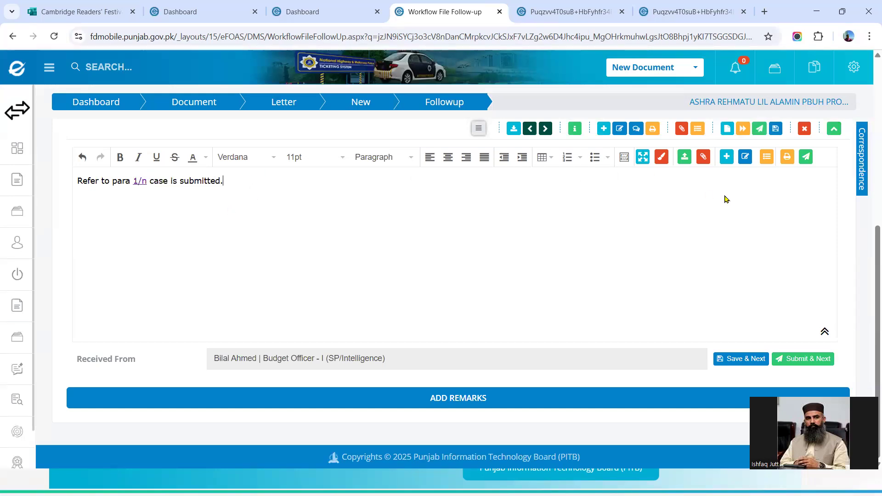
{"action": "left_click", "coordinate": [726, 156]}
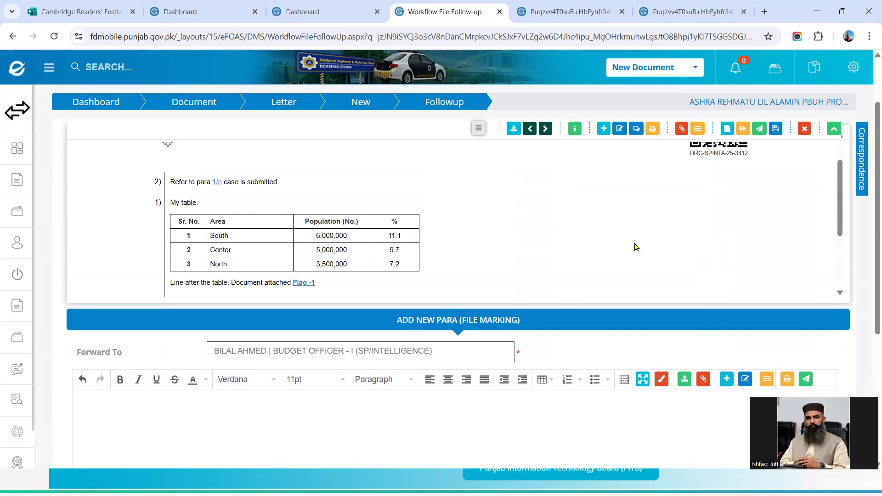
- Review the updated note sheet from the subject to the signature, examining both paras, the table and the links
{"action": "scroll", "coordinate": [636, 248], "scroll_direction": "up", "scroll_amount": 1}
{"action": "scroll", "coordinate": [636, 248], "scroll_direction": "down", "scroll_amount": 1}
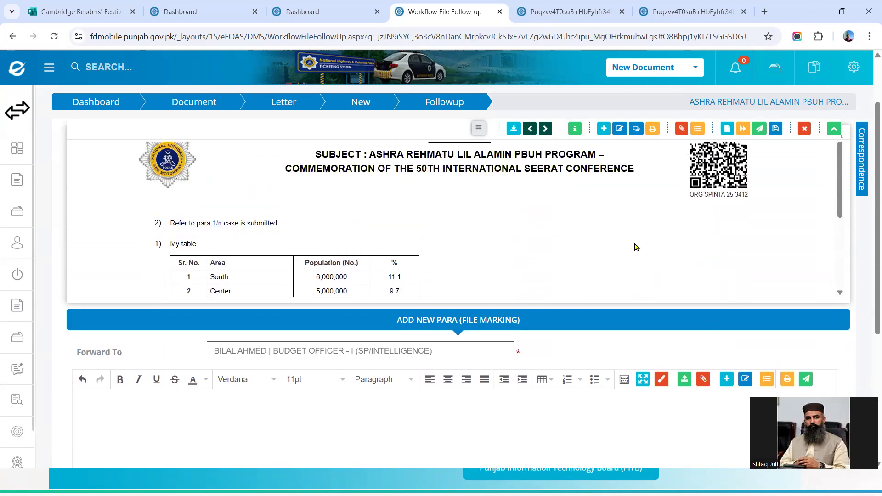
{"action": "scroll", "coordinate": [636, 247], "scroll_direction": "down", "scroll_amount": 2}
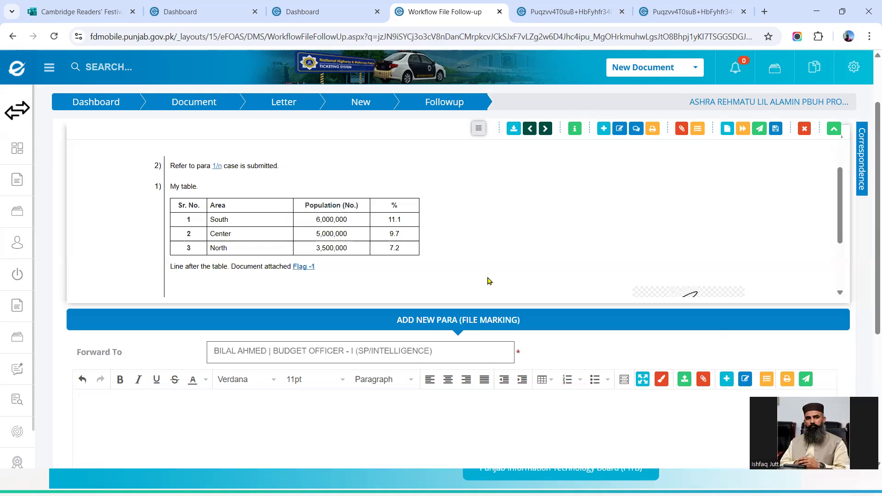
{"action": "scroll", "coordinate": [489, 281], "scroll_direction": "down", "scroll_amount": 2}
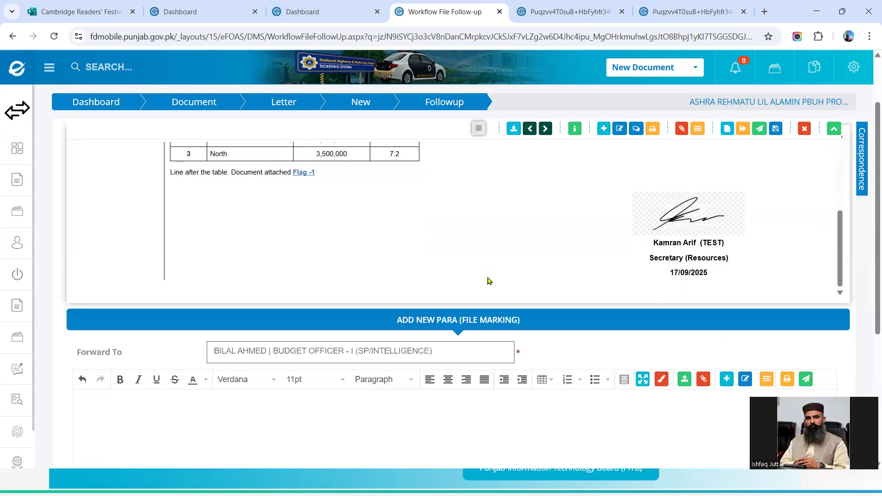
{"action": "scroll", "coordinate": [490, 281], "scroll_direction": "up", "scroll_amount": 5}
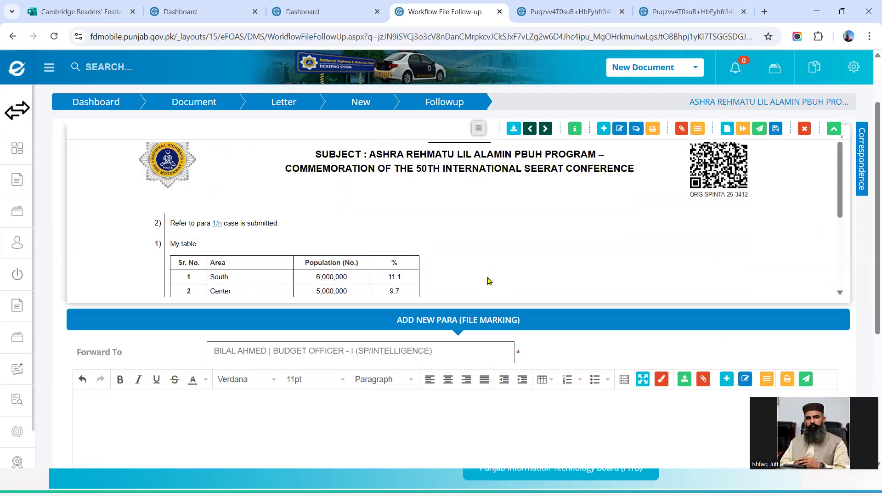
{"action": "scroll", "coordinate": [490, 280], "scroll_direction": "down", "scroll_amount": 2}
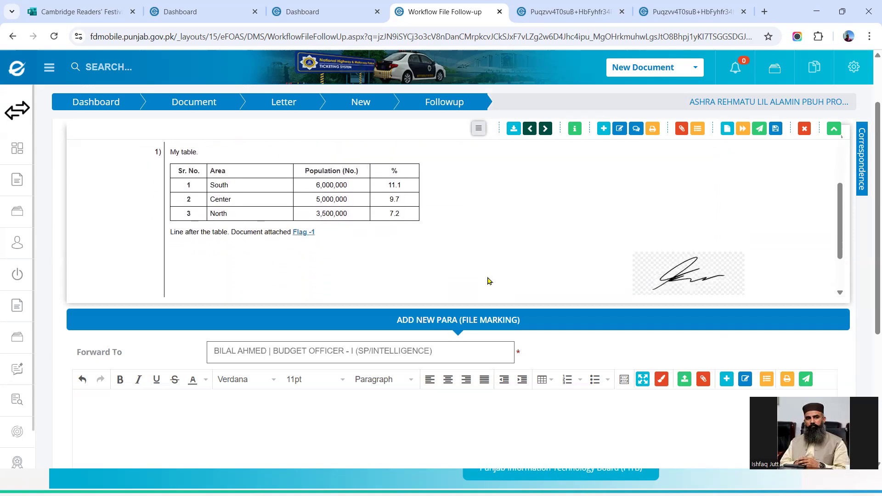
{"action": "scroll", "coordinate": [489, 281], "scroll_direction": "down", "scroll_amount": 1}
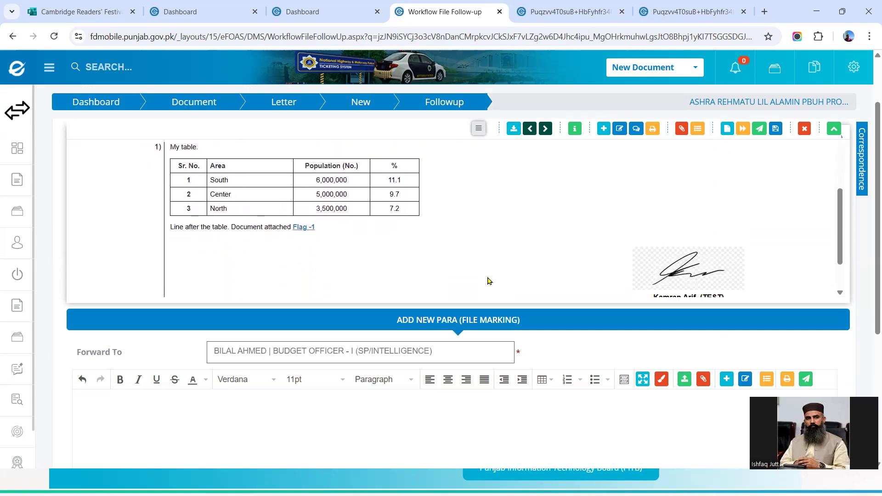
{"action": "scroll", "coordinate": [489, 281], "scroll_direction": "up", "scroll_amount": 3}
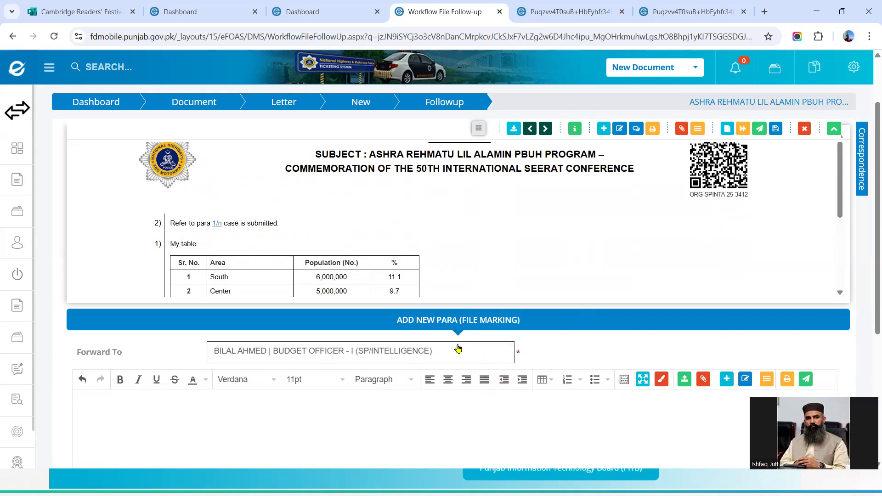
- Submit the note sheet to the Budget Officer - I (SP/Intelligence) and confirm the submission
{"action": "scroll", "coordinate": [523, 342], "scroll_direction": "down", "scroll_amount": 5}
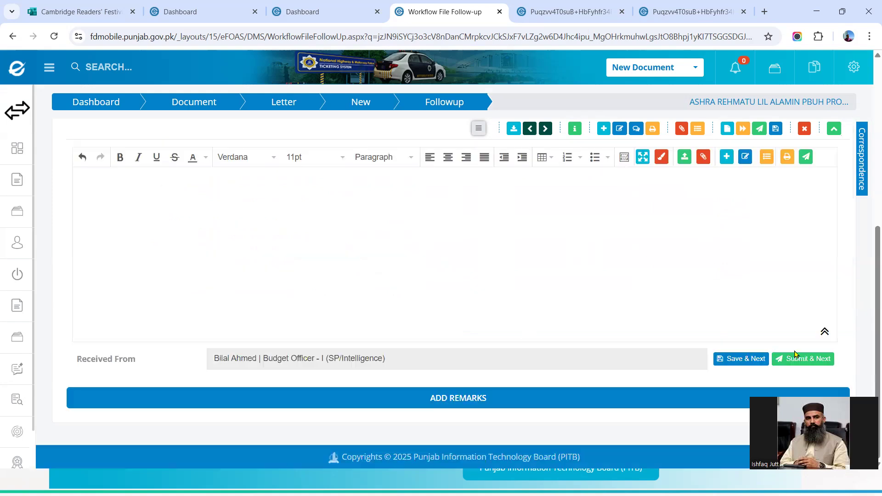
{"action": "left_click", "coordinate": [795, 358]}
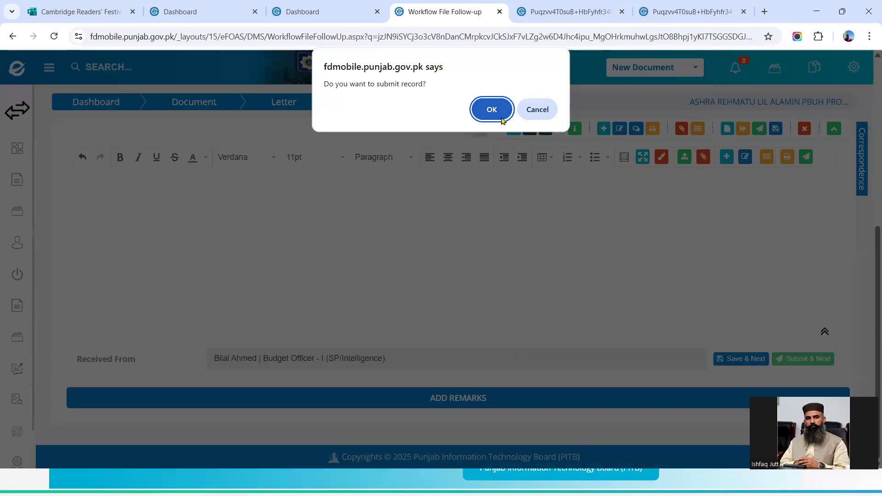
{"action": "left_click", "coordinate": [493, 110]}
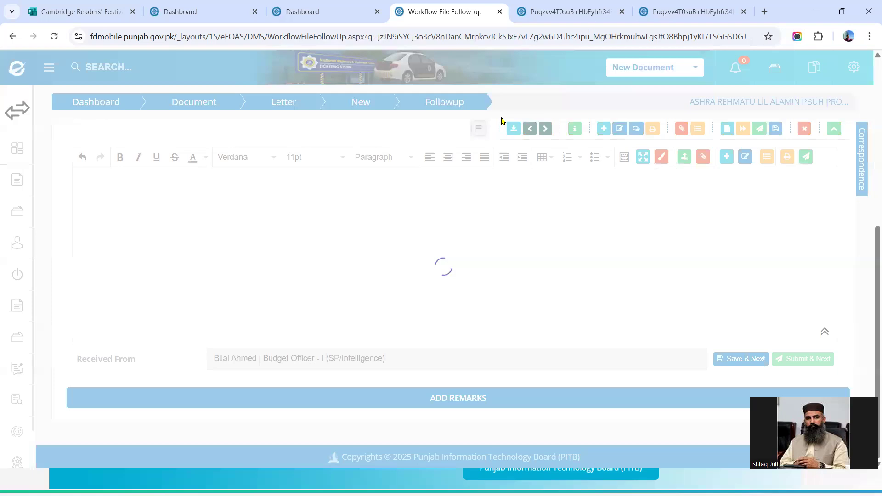